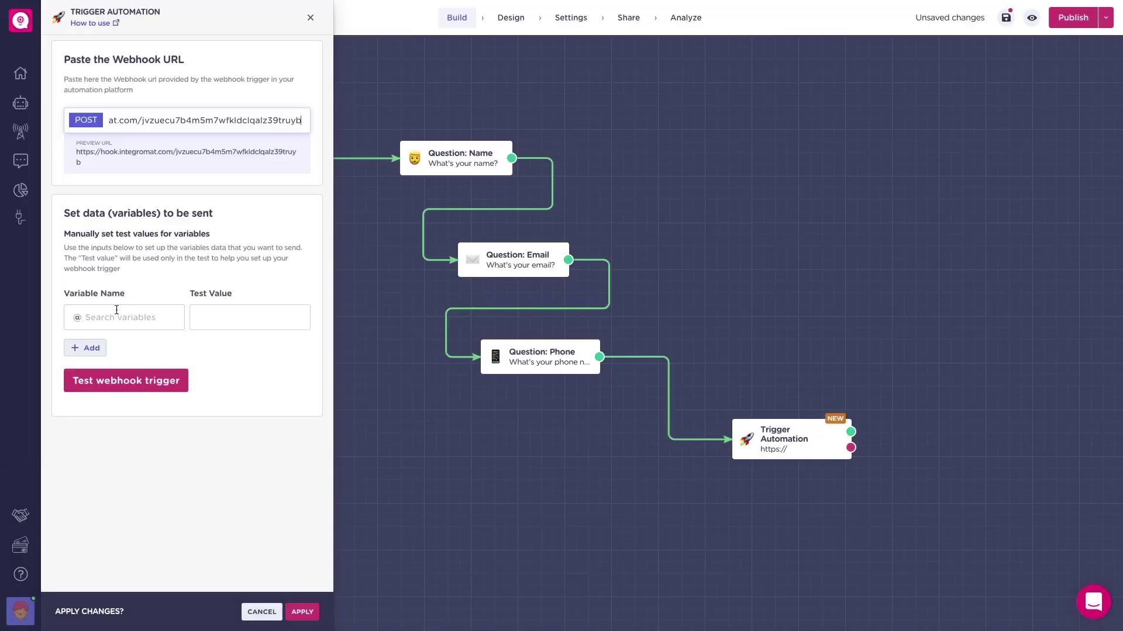
Step: Add name, email and phone as the Trigger Automation webhook's variables
left_click(115, 311)
left_click(113, 372)
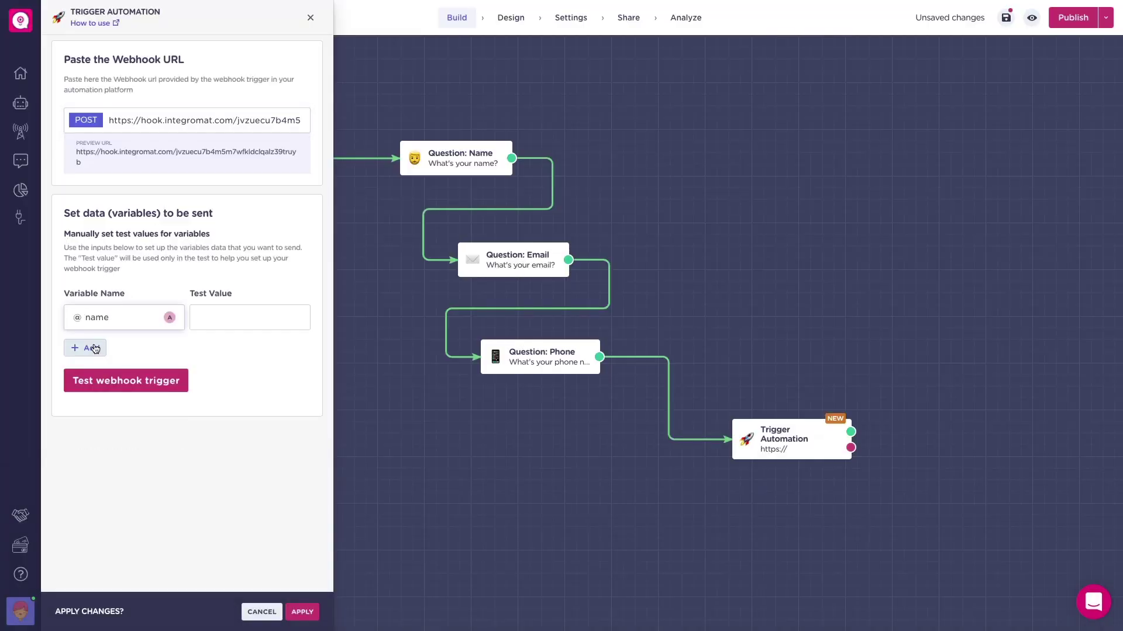
left_click(95, 348)
left_click(104, 369)
type("email")
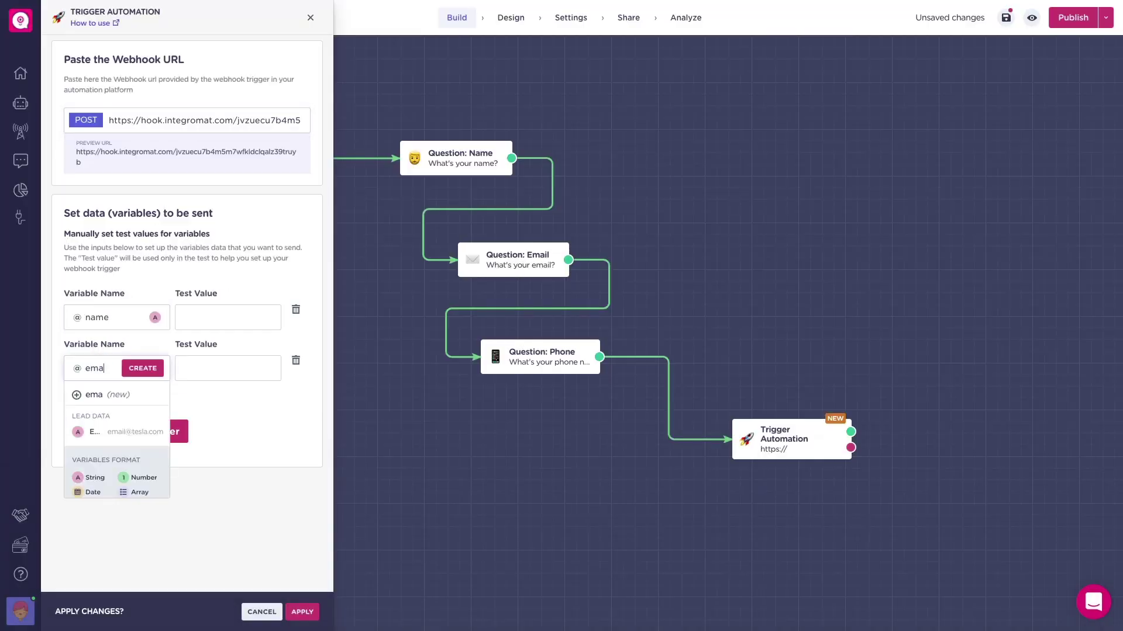
left_click(106, 429)
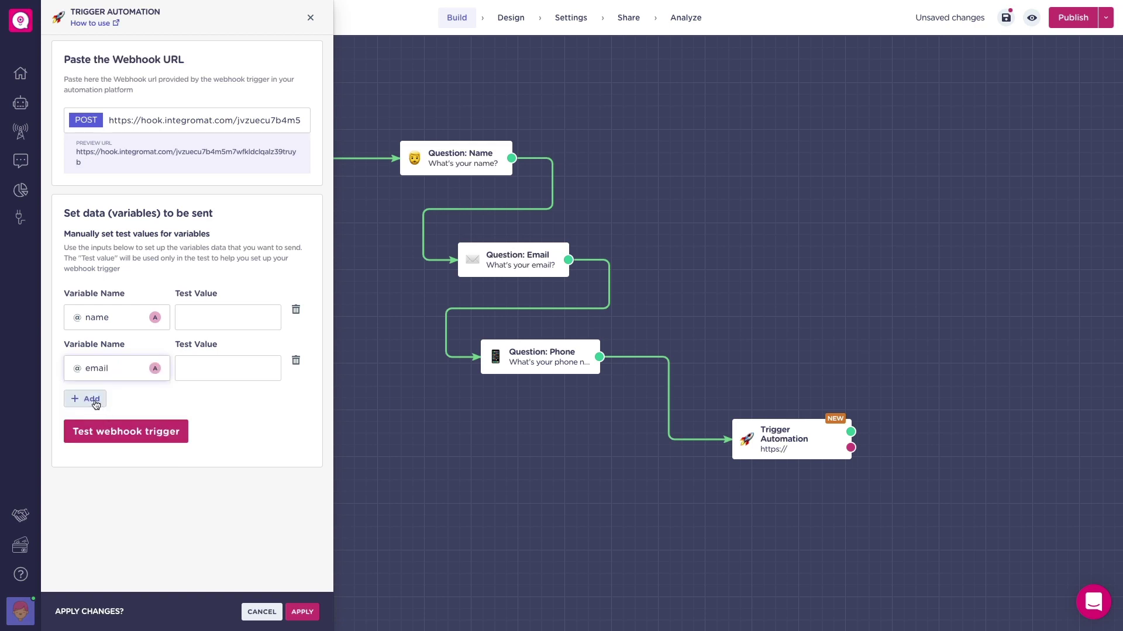
left_click(95, 401)
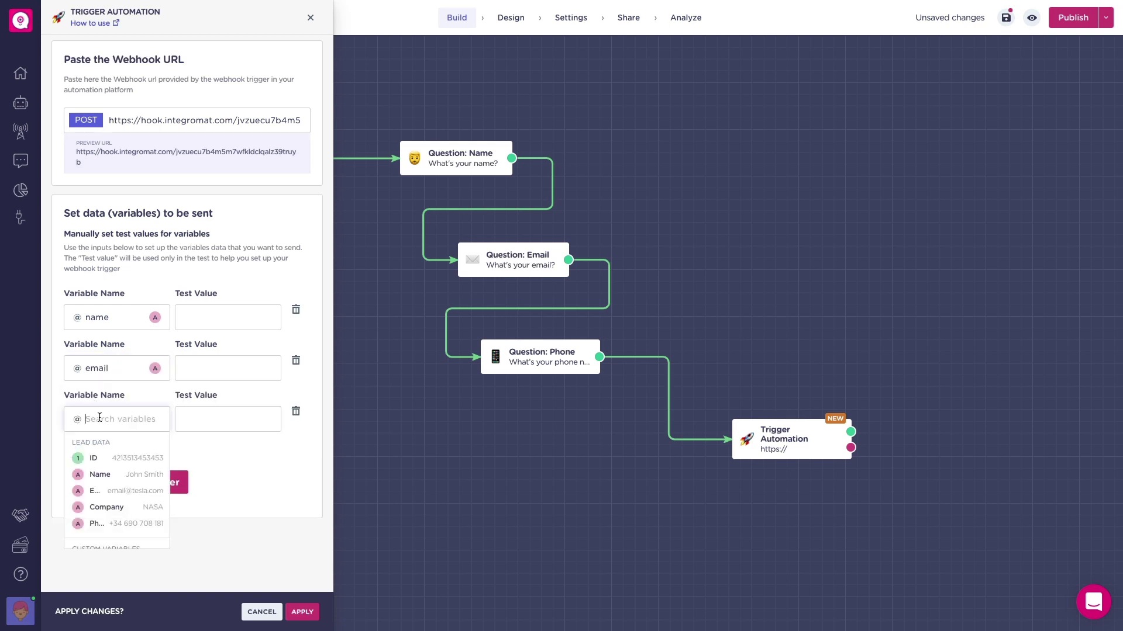
type("pho")
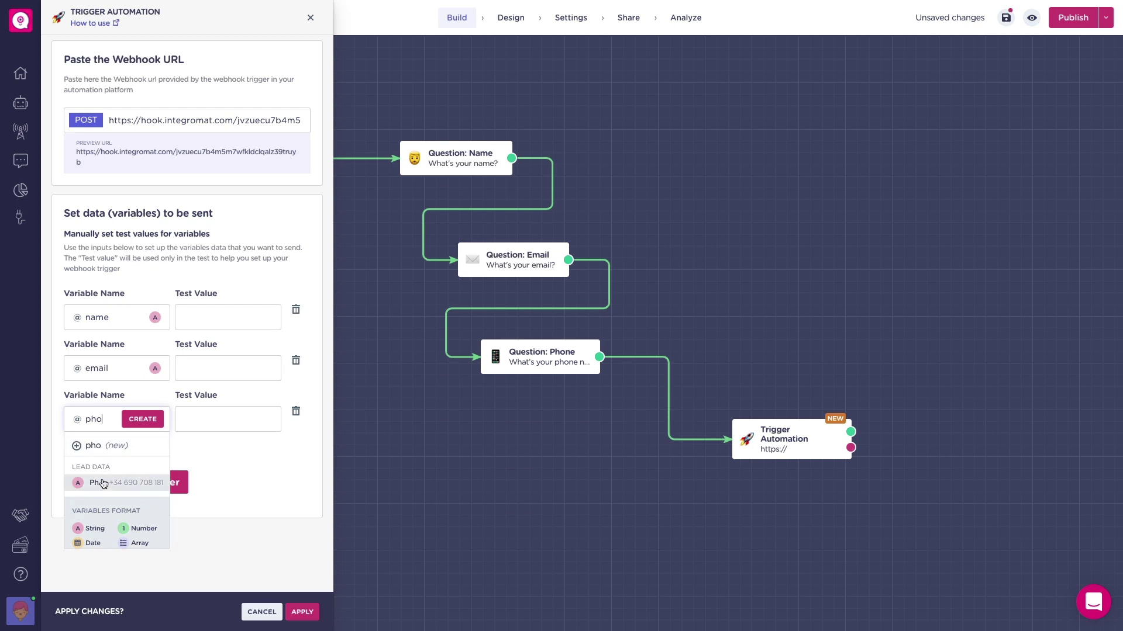
left_click(103, 484)
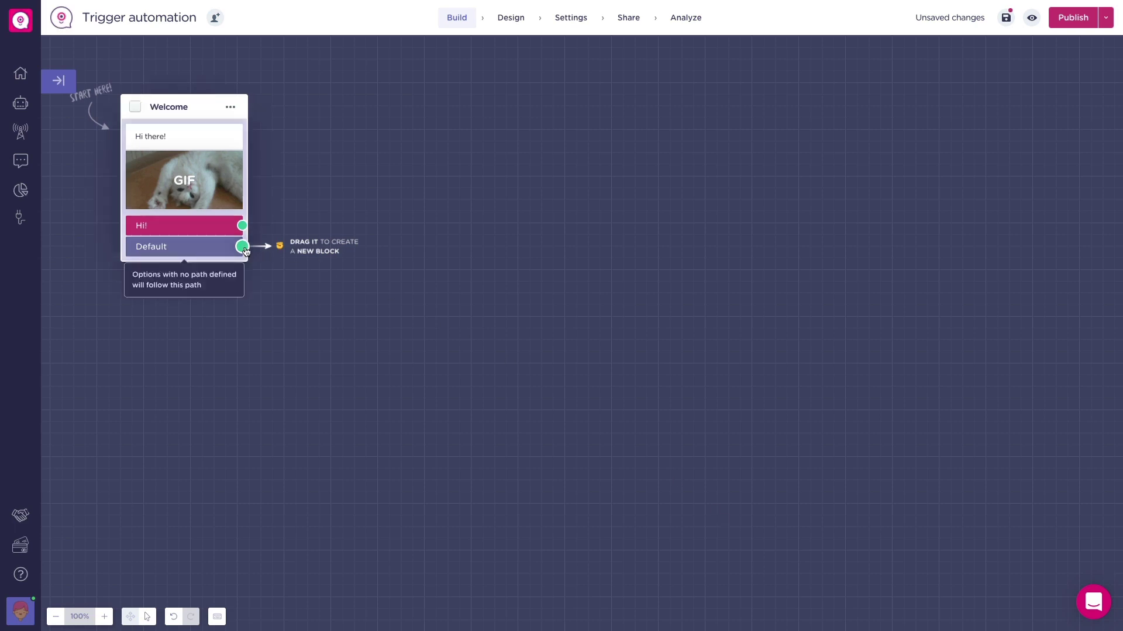
Step: Add a Name question from the Default path, then an Email question after it
left_click_drag(242, 246, 402, 141)
type("name")
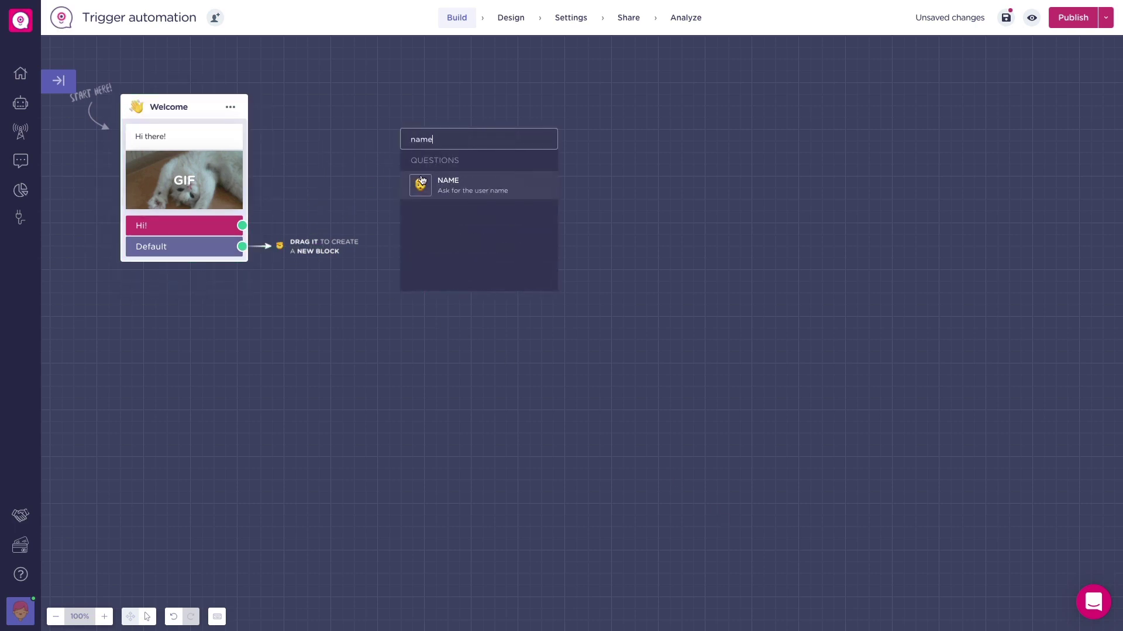
left_click(426, 184)
left_click(243, 612)
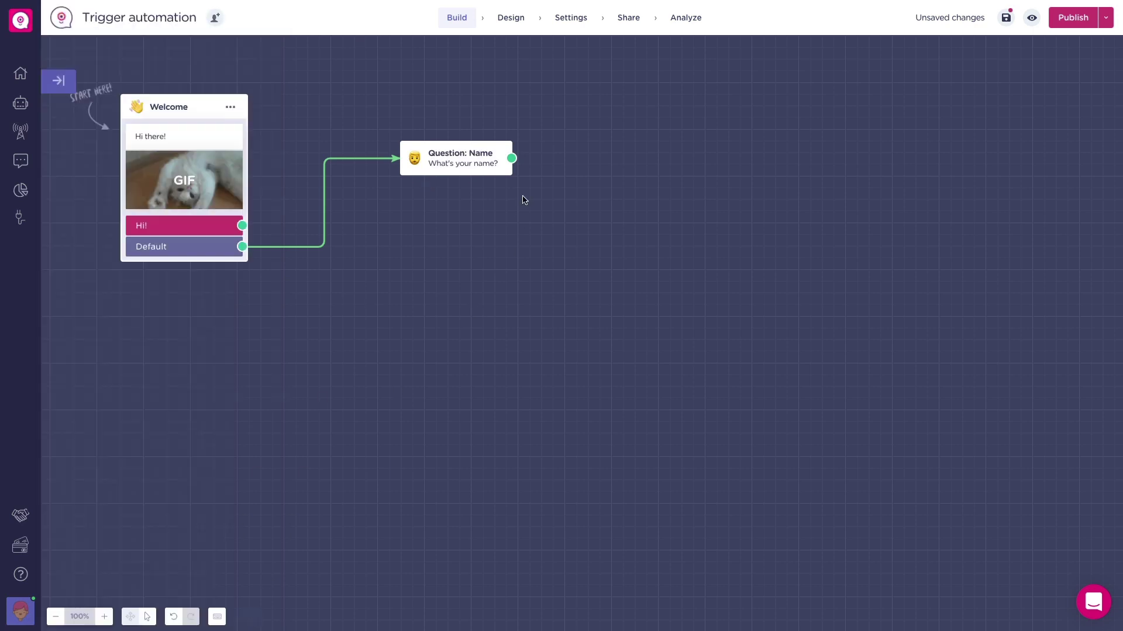
left_click_drag(512, 158, 458, 243)
type("email")
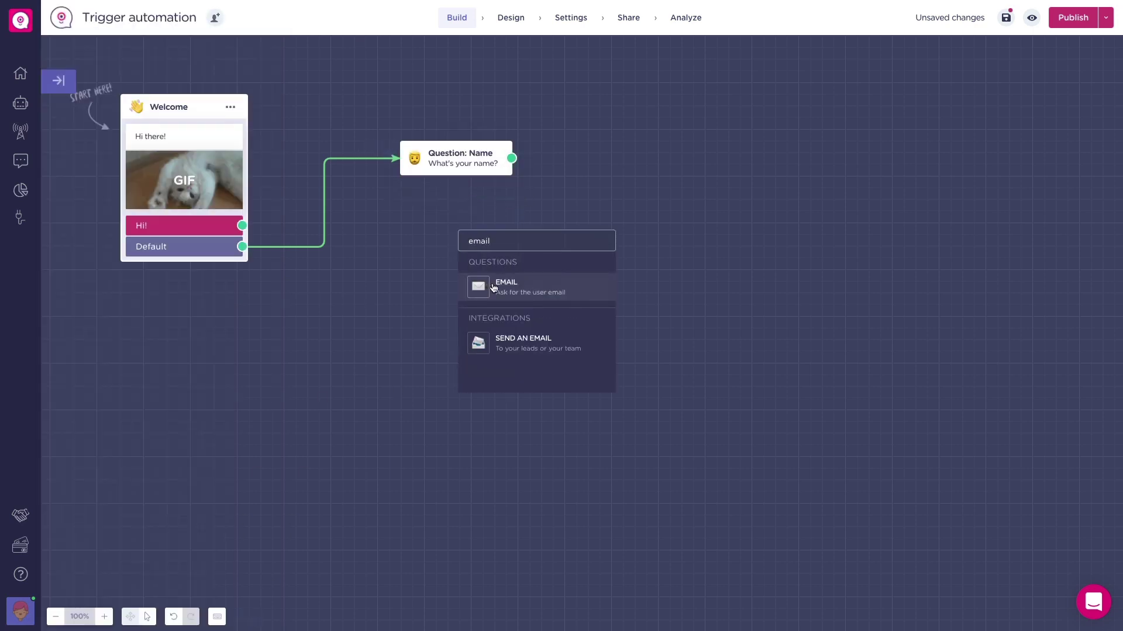
left_click(492, 288)
left_click(242, 613)
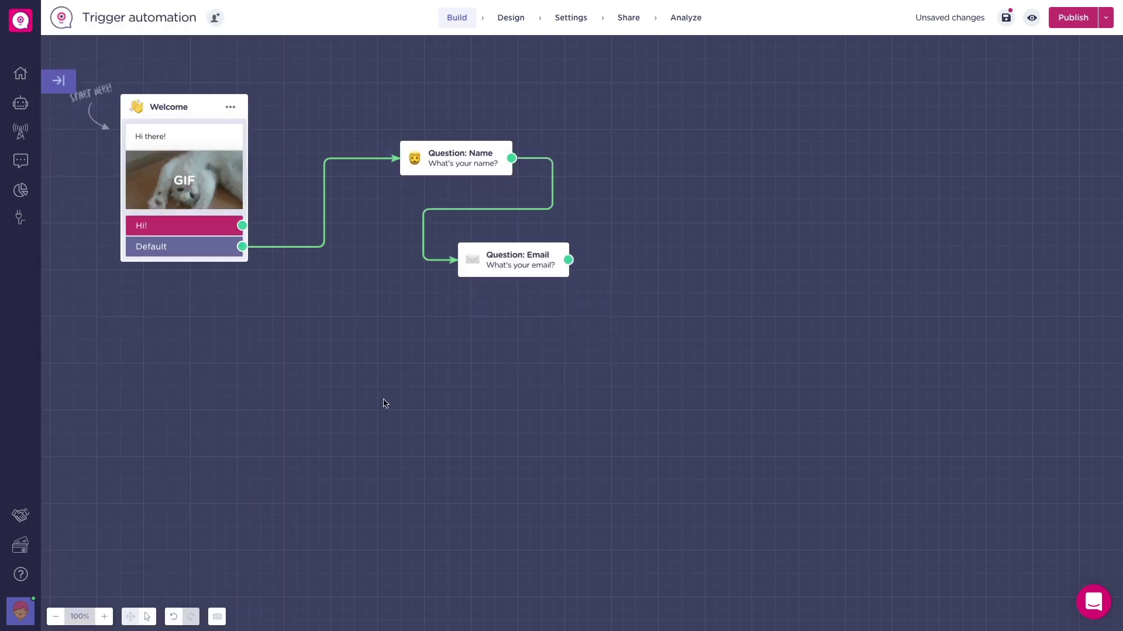
Step: Add a Phone question block below the Email block and branch a new path from it
left_click_drag(568, 260, 579, 352)
type("ph")
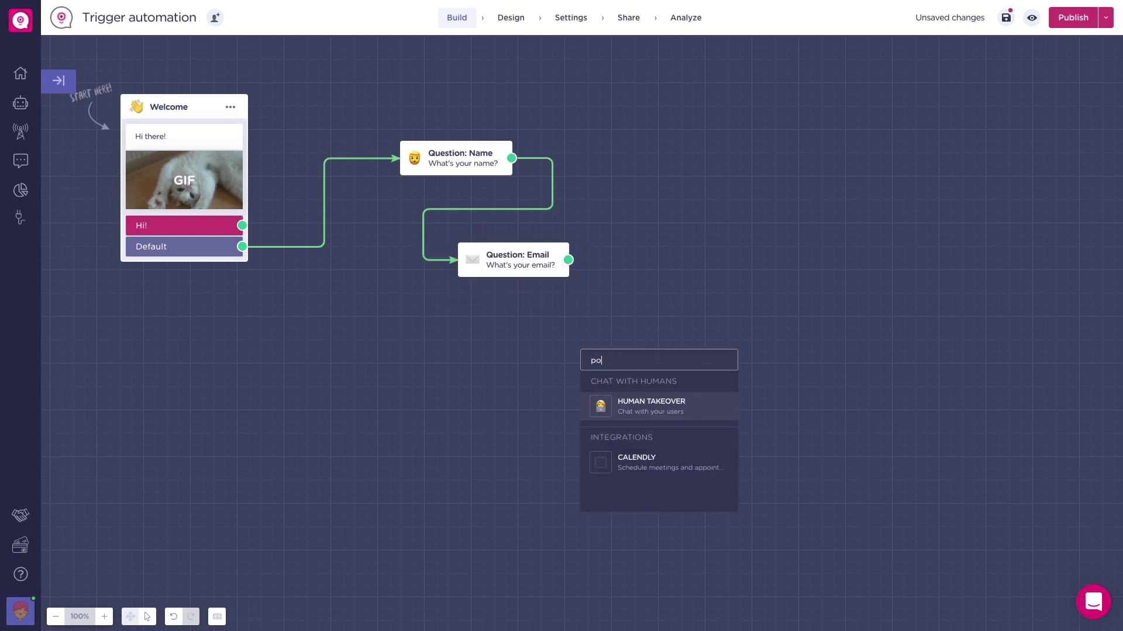
type("on")
left_click(621, 403)
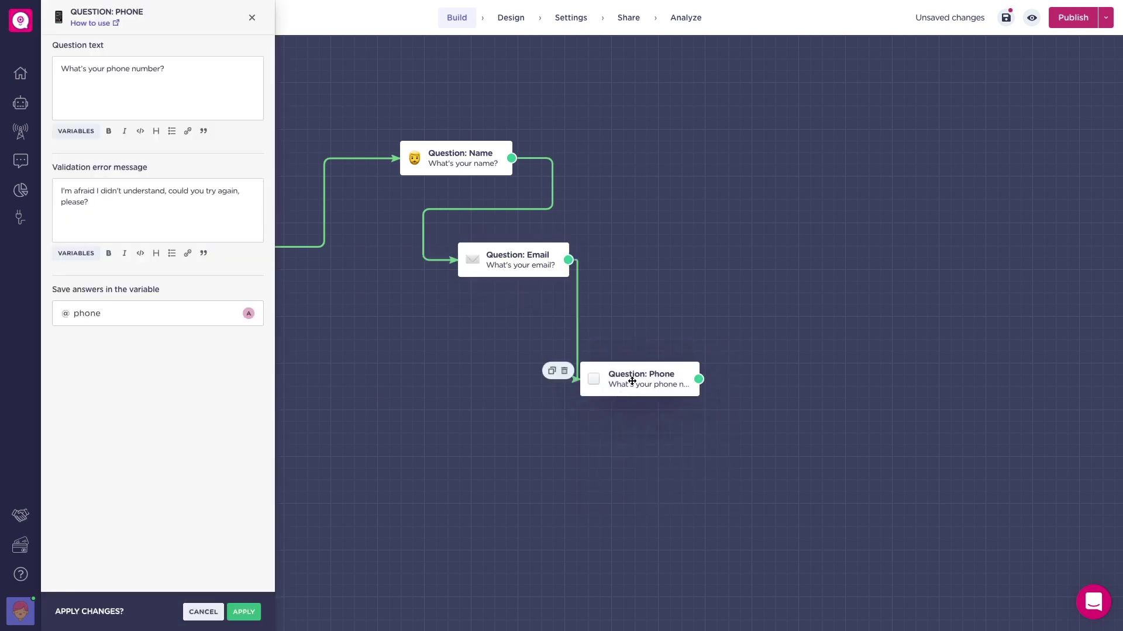
left_click_drag(632, 381, 533, 359)
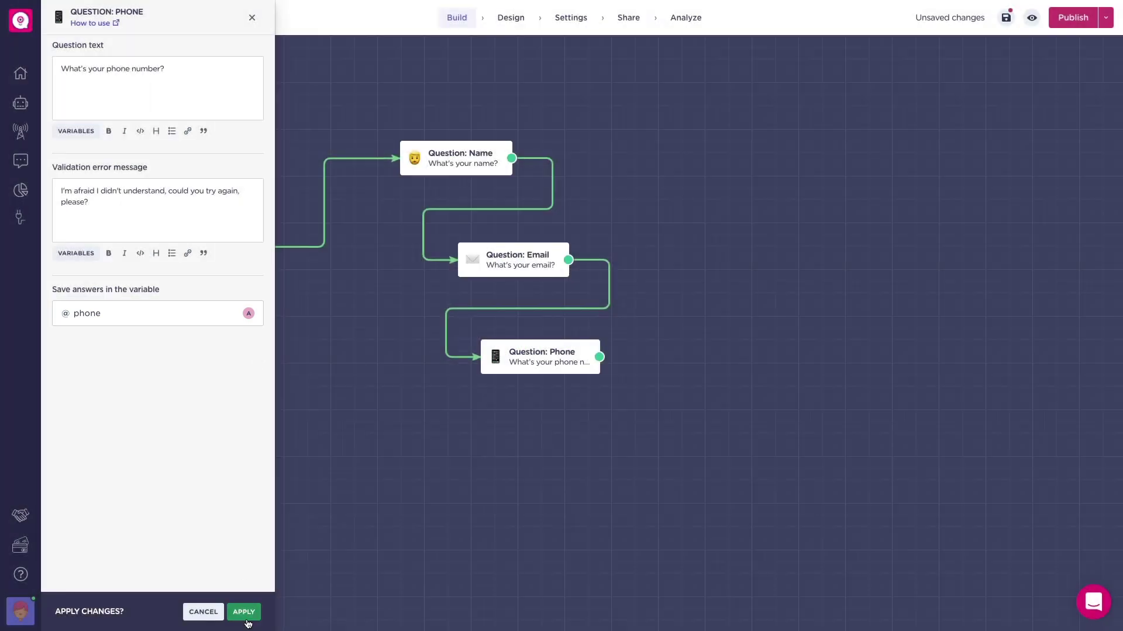
left_click(243, 613)
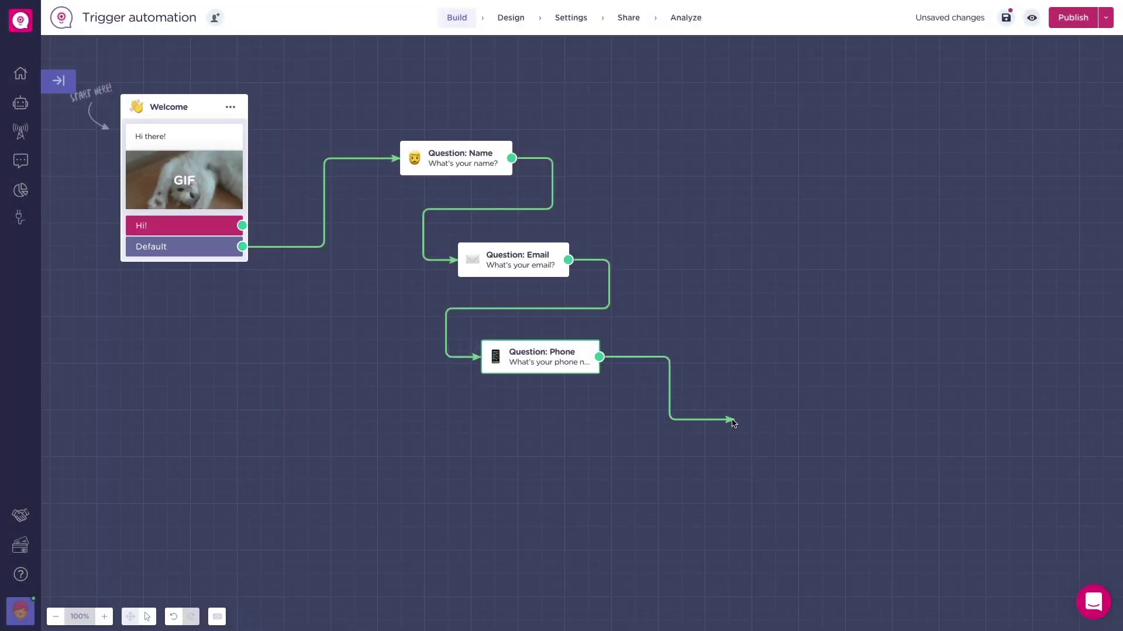
left_click_drag(599, 357, 732, 418)
type("trig")
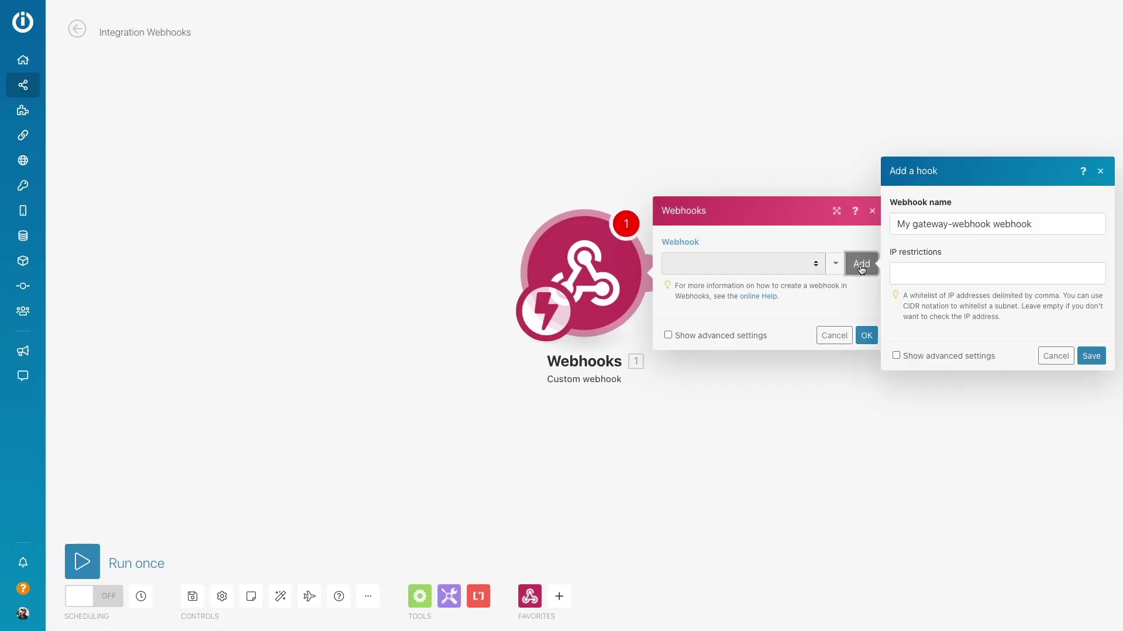
Step: Rename the Integromat hook to 'Webhook', save it and copy its address
triple_click(931, 226)
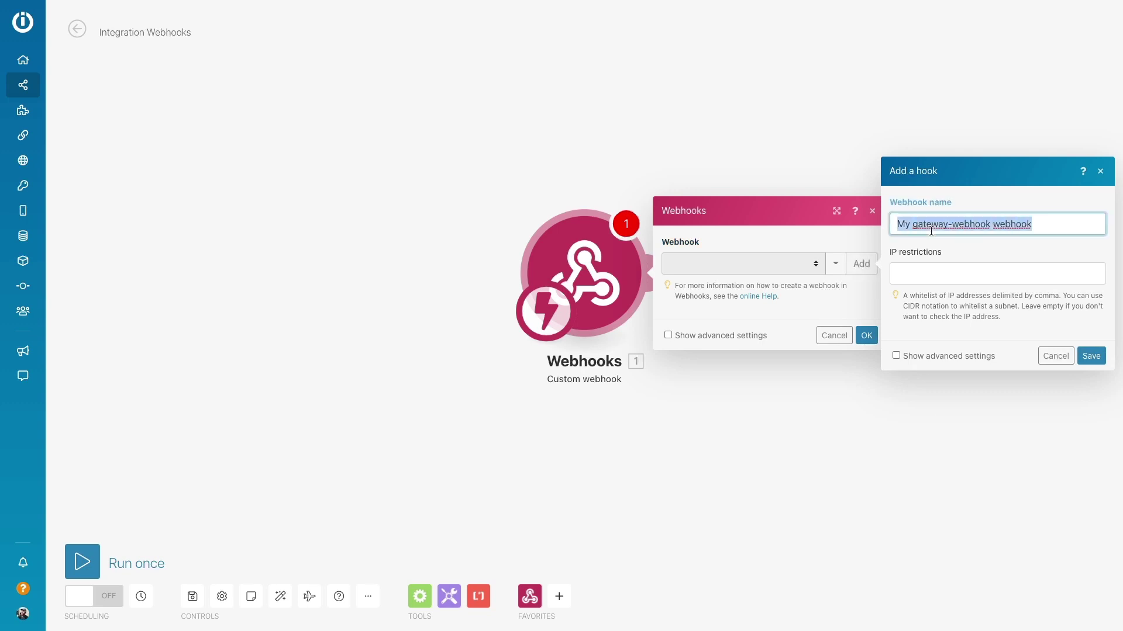
type("Webh")
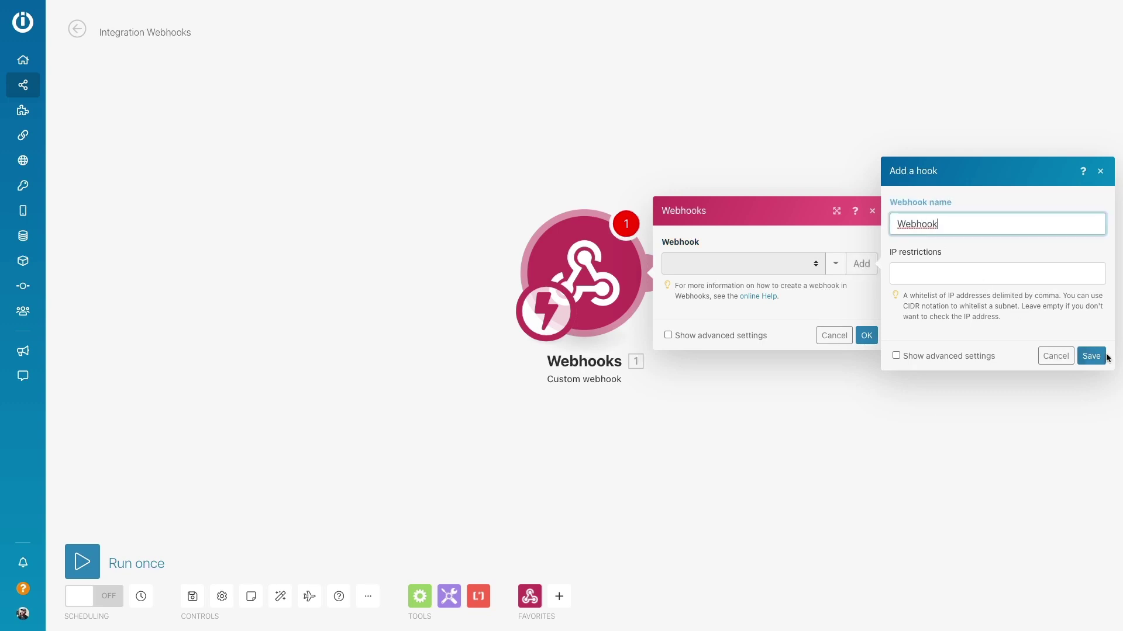
left_click(1101, 357)
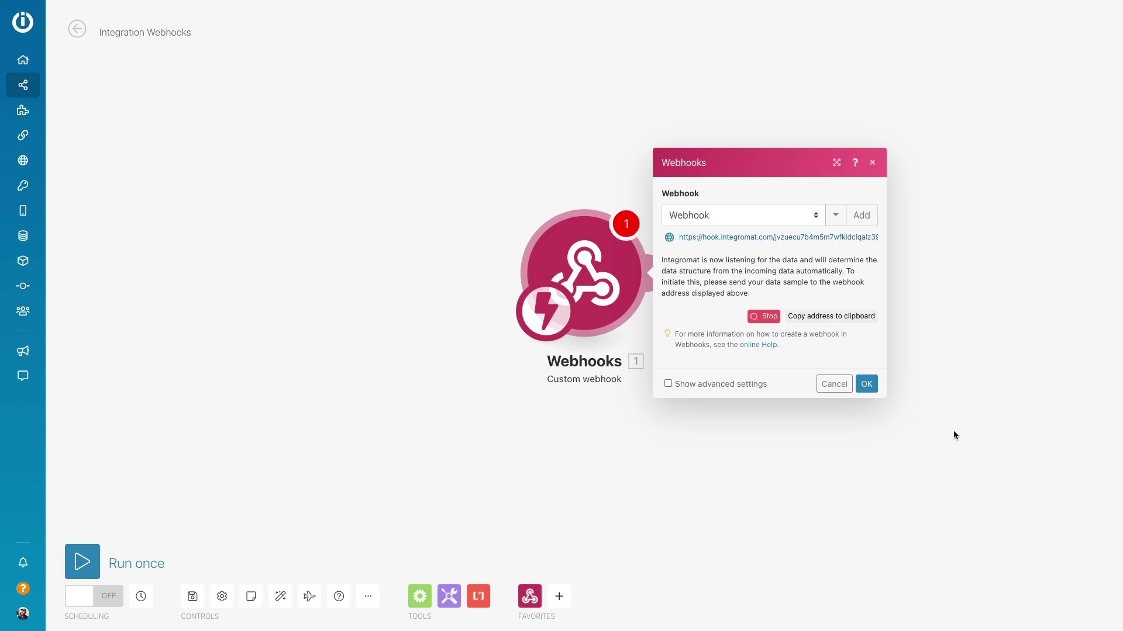
left_click(844, 318)
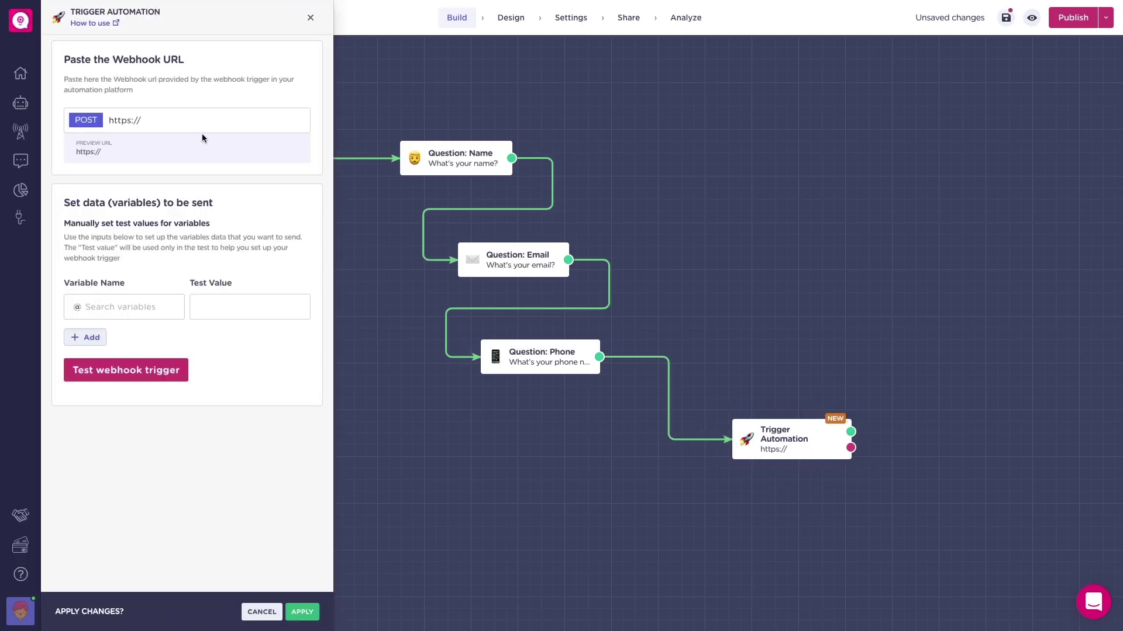
Step: Paste the Integromat hook URL and add name, email and phone variables
triple_click(133, 118)
key("ctrl+v")
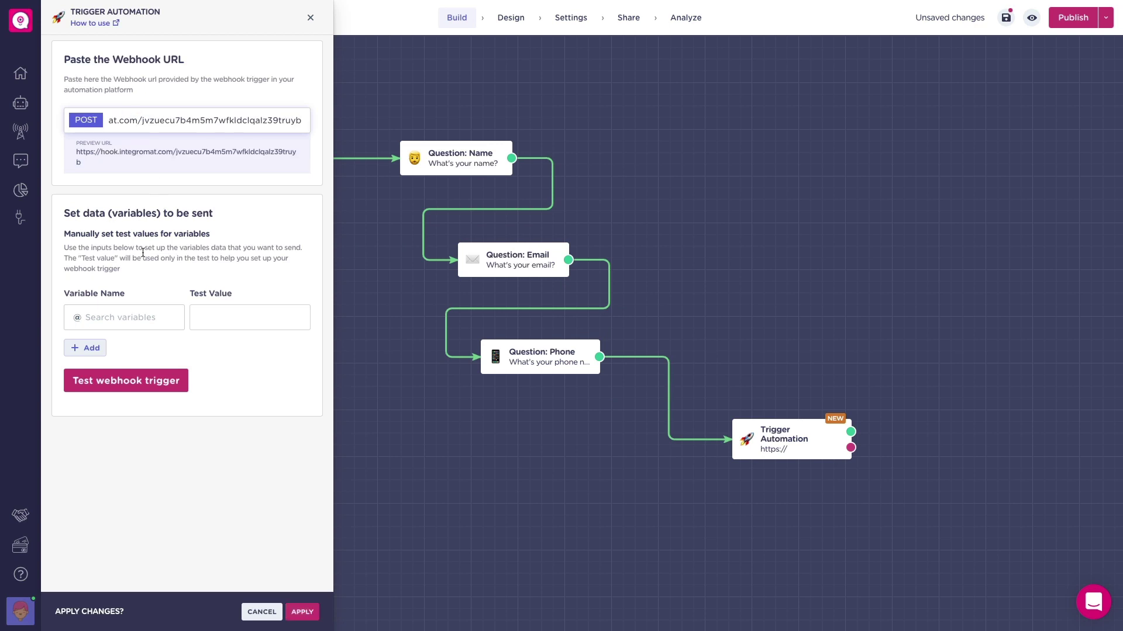
left_click(117, 309)
left_click(96, 371)
left_click(86, 347)
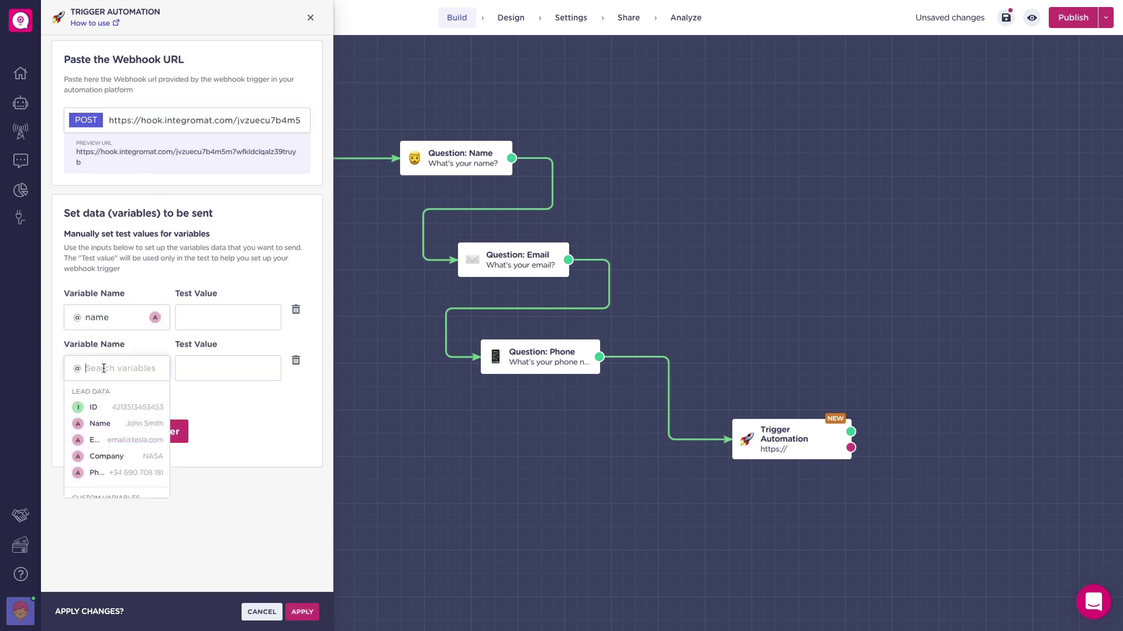
type("ema")
left_click(109, 432)
left_click(93, 400)
type("p")
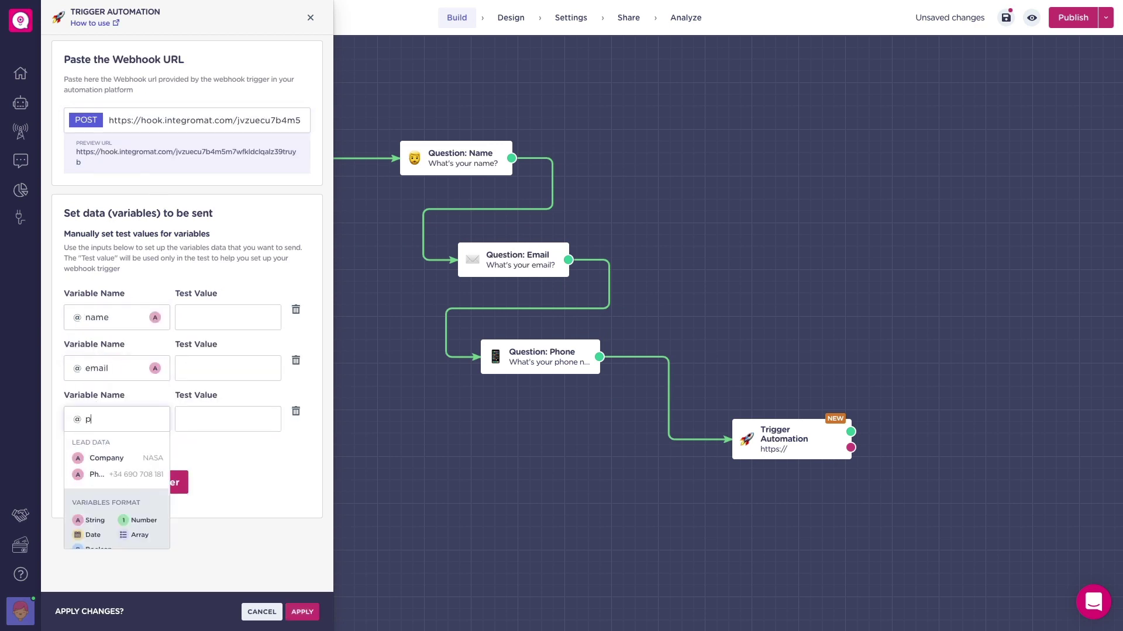
type("ho")
left_click(109, 482)
Step: Enter name, email and phone test values, run the scenario and send the test request
left_click(213, 317)
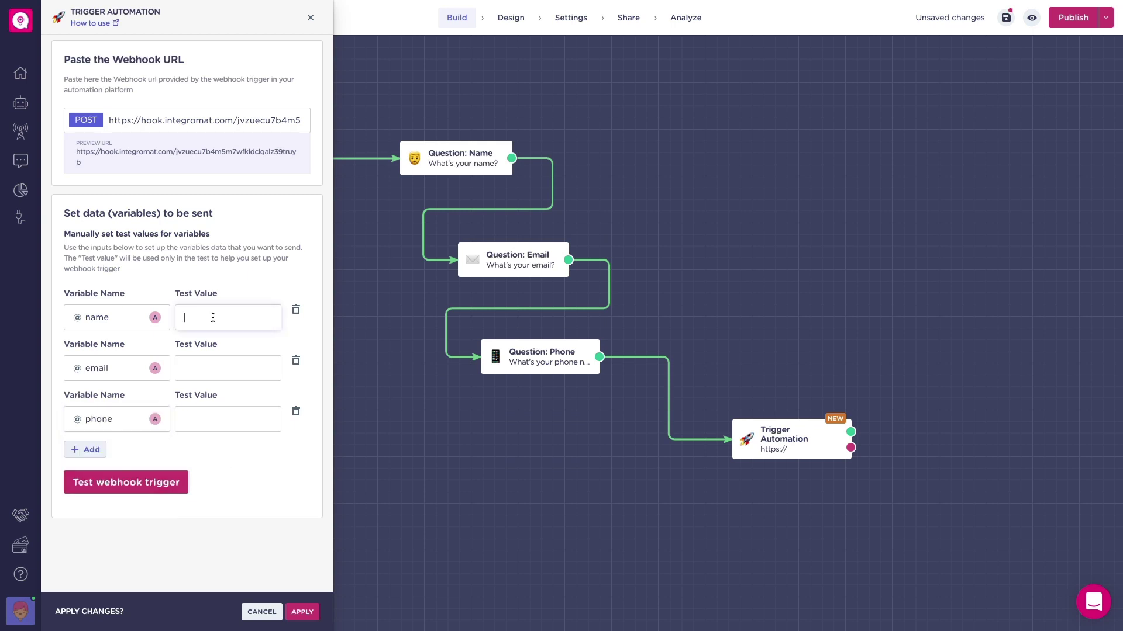
type("Nik")
left_click(215, 363)
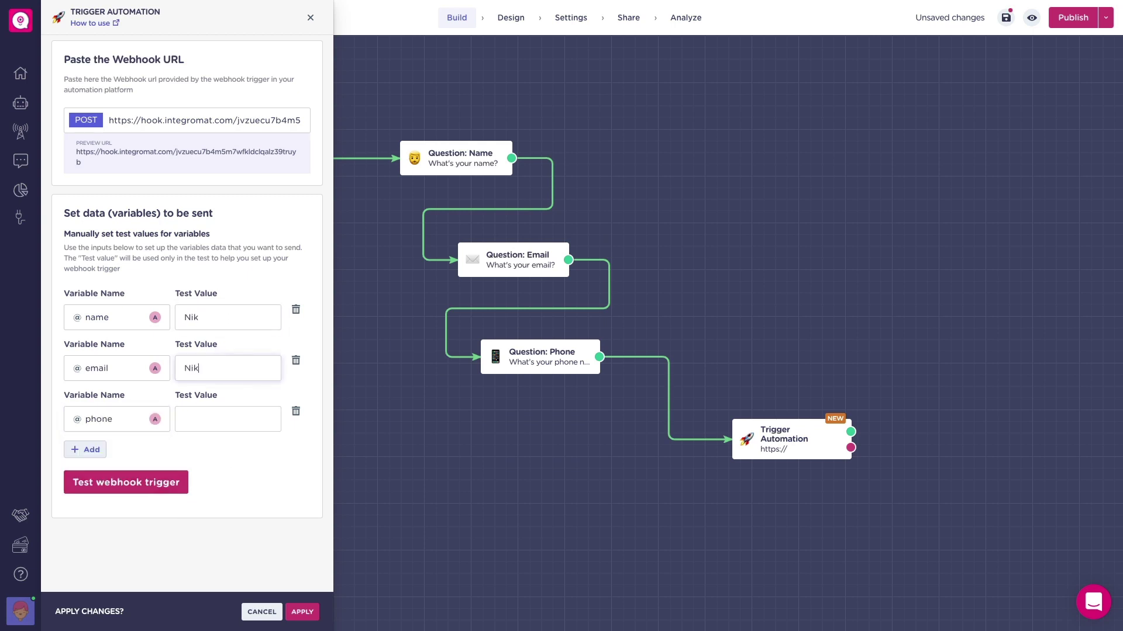
left_click(208, 414)
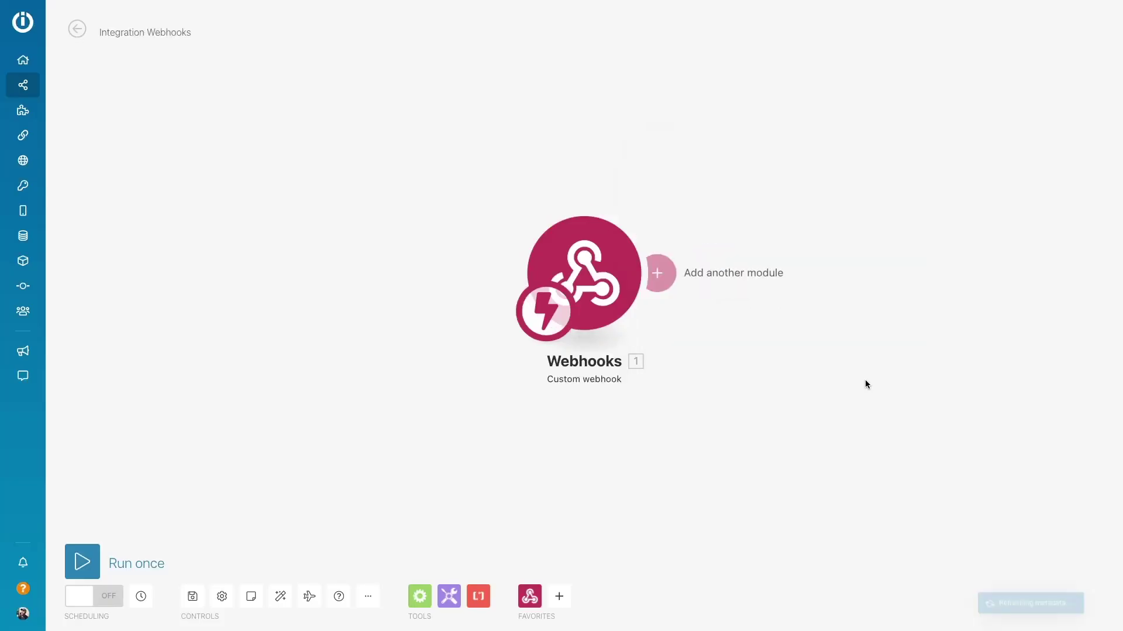
left_click(83, 563)
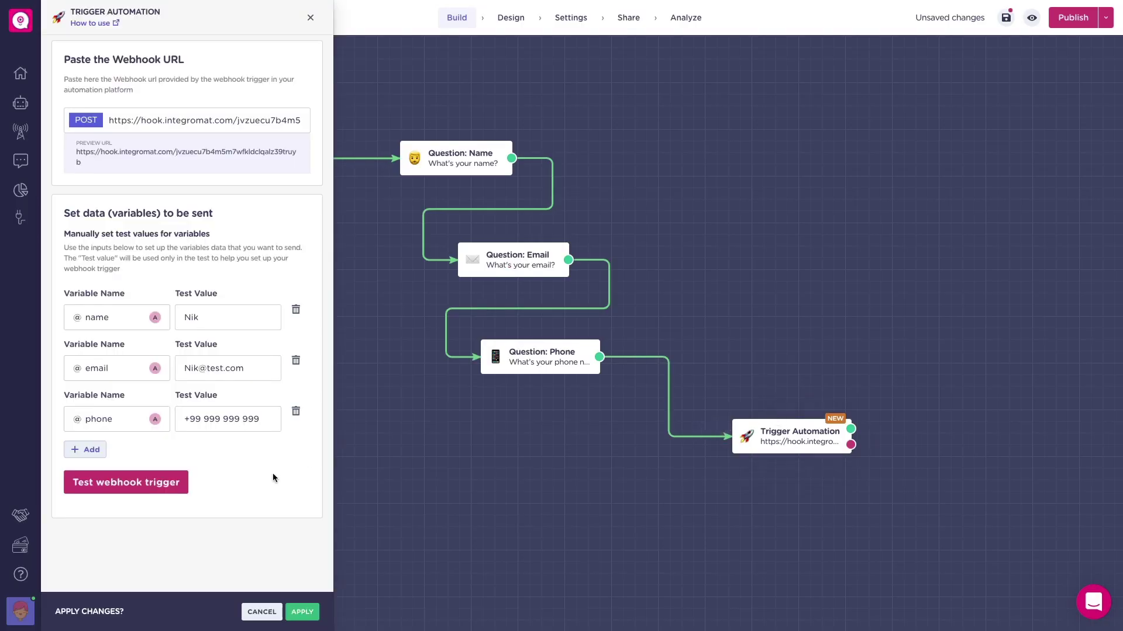
left_click(171, 485)
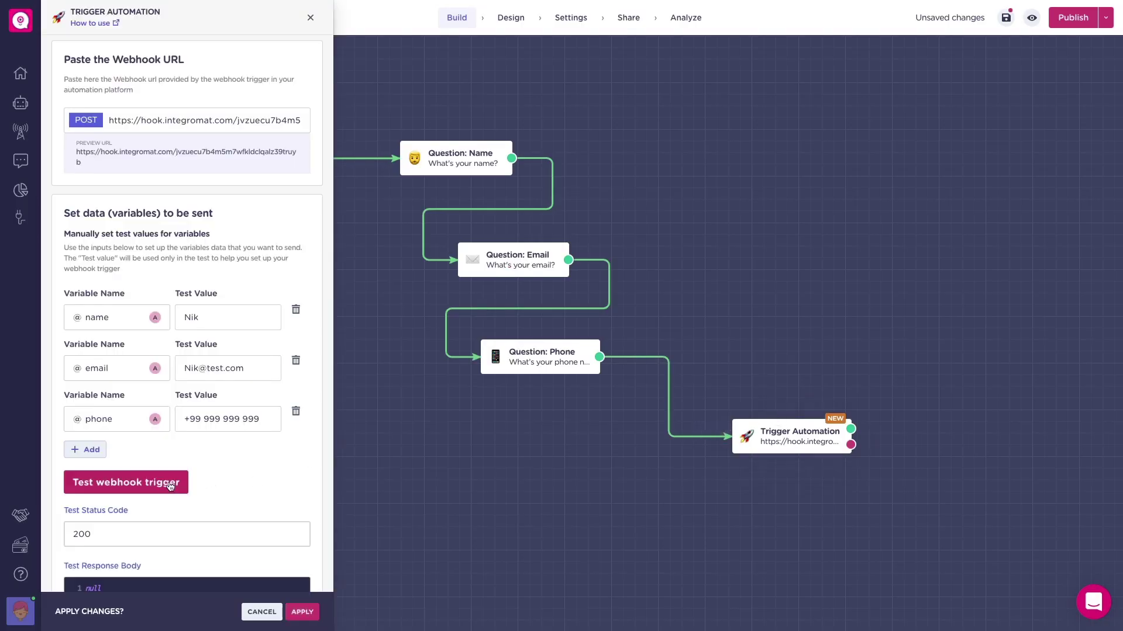
scroll(257, 484, "down", 2)
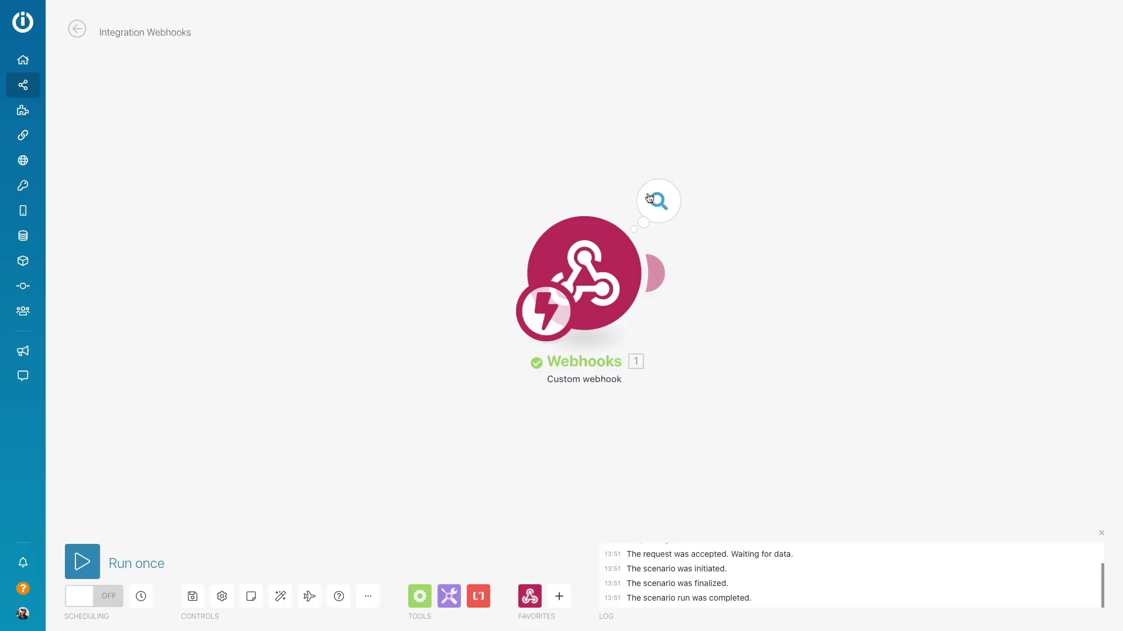
Step: Inspect the webhook's Operation 1 bundle with the name, email and phone values, then close it
left_click(652, 201)
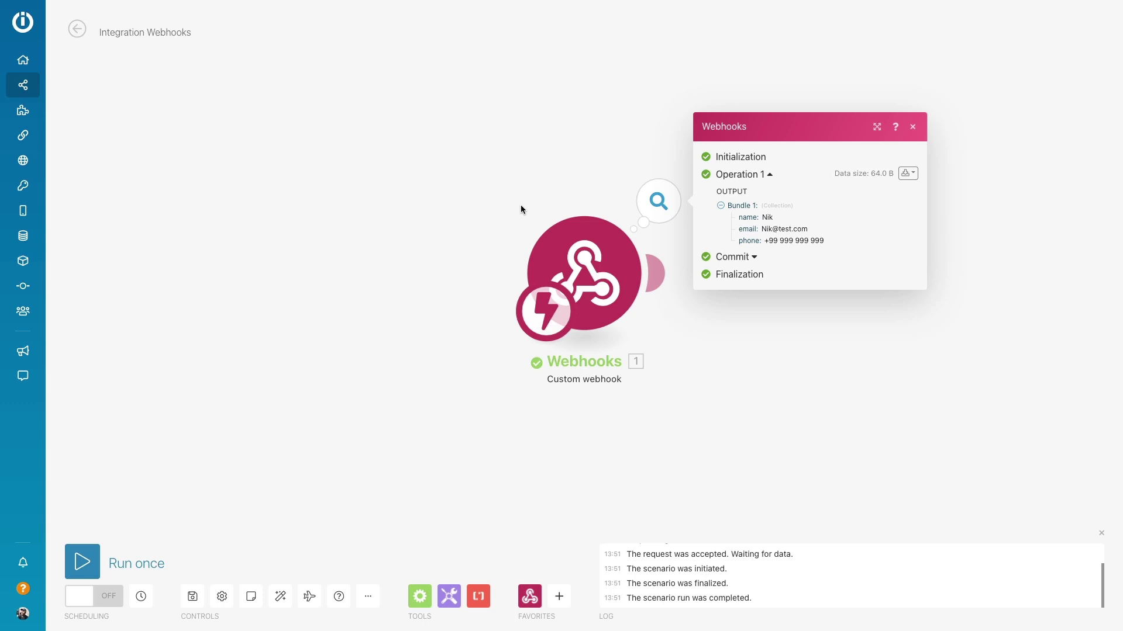
left_click(521, 208)
Step: Add a Google Sheets 'Add a Row' module after the webhook
left_click(660, 273)
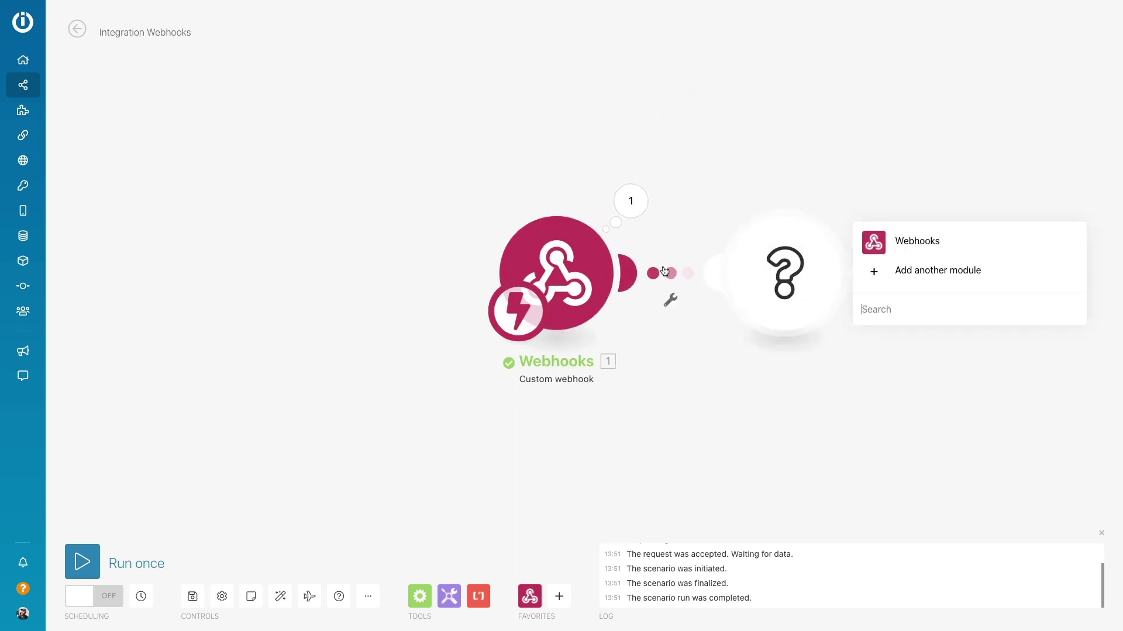
type("shee")
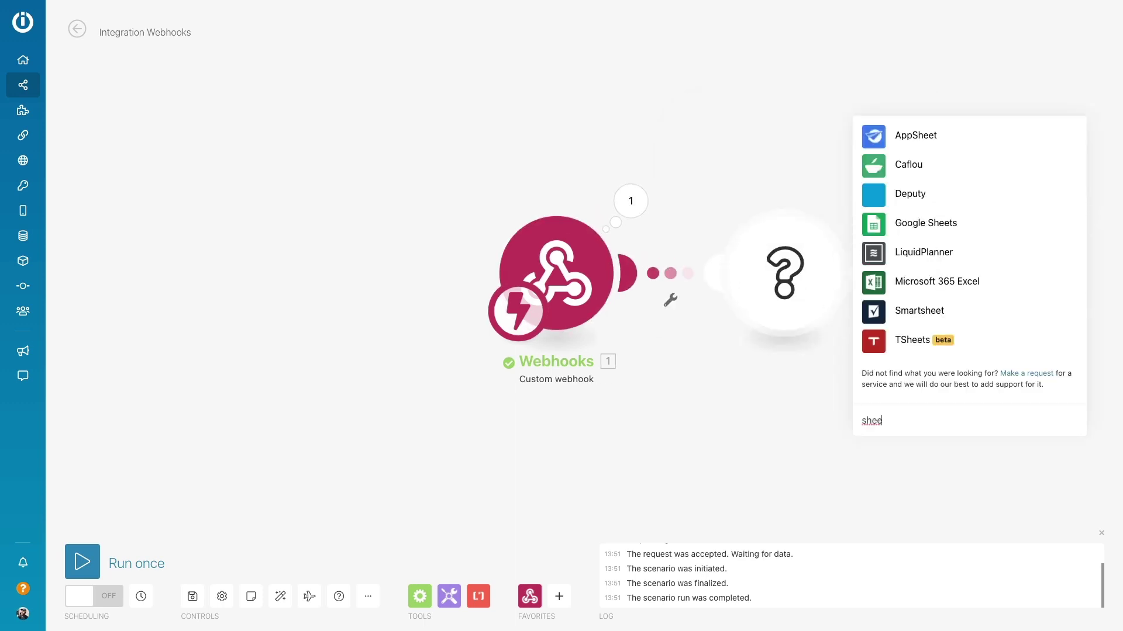
left_click(898, 222)
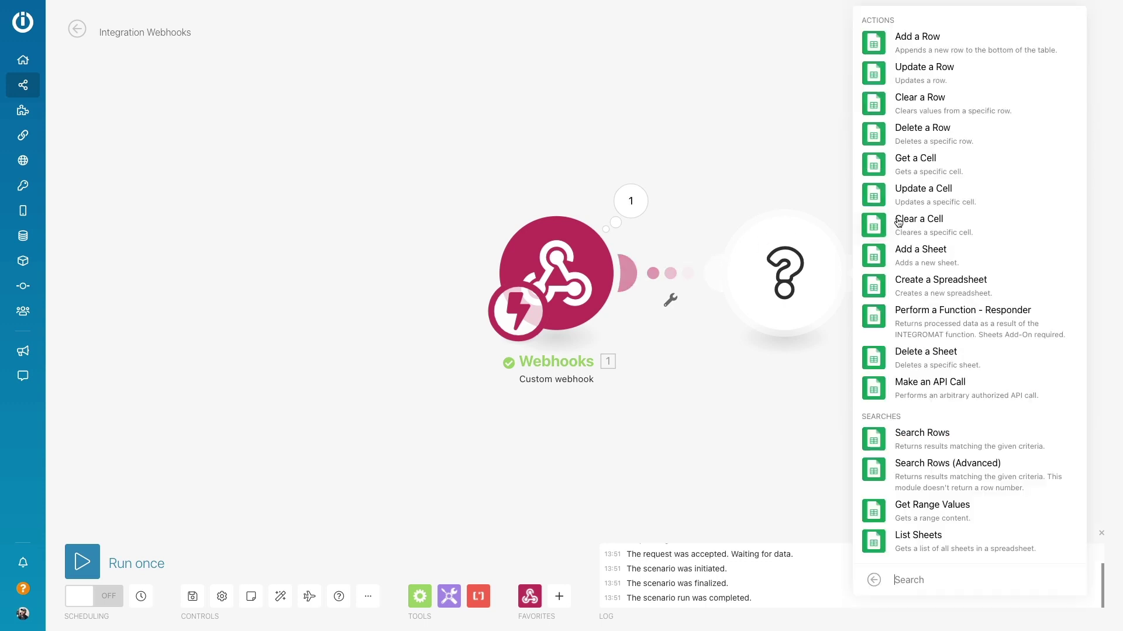
left_click(912, 39)
Step: Map the received name, email and phone into the Name, Email and Phone columns
left_click(958, 375)
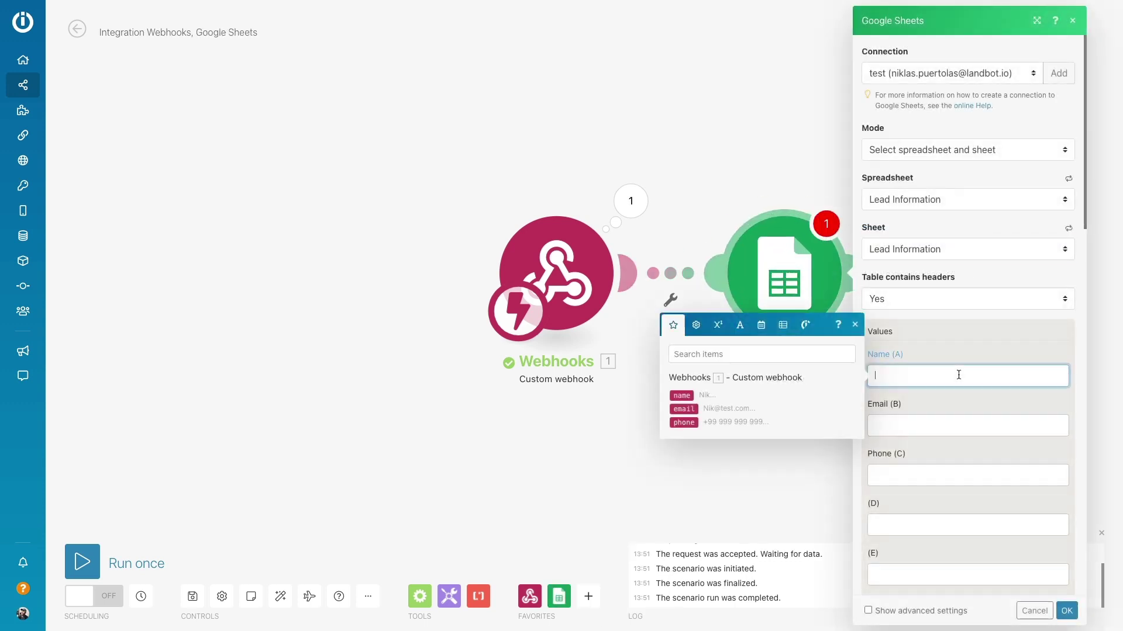
left_click(683, 394)
left_click(885, 425)
left_click(685, 456)
left_click(891, 475)
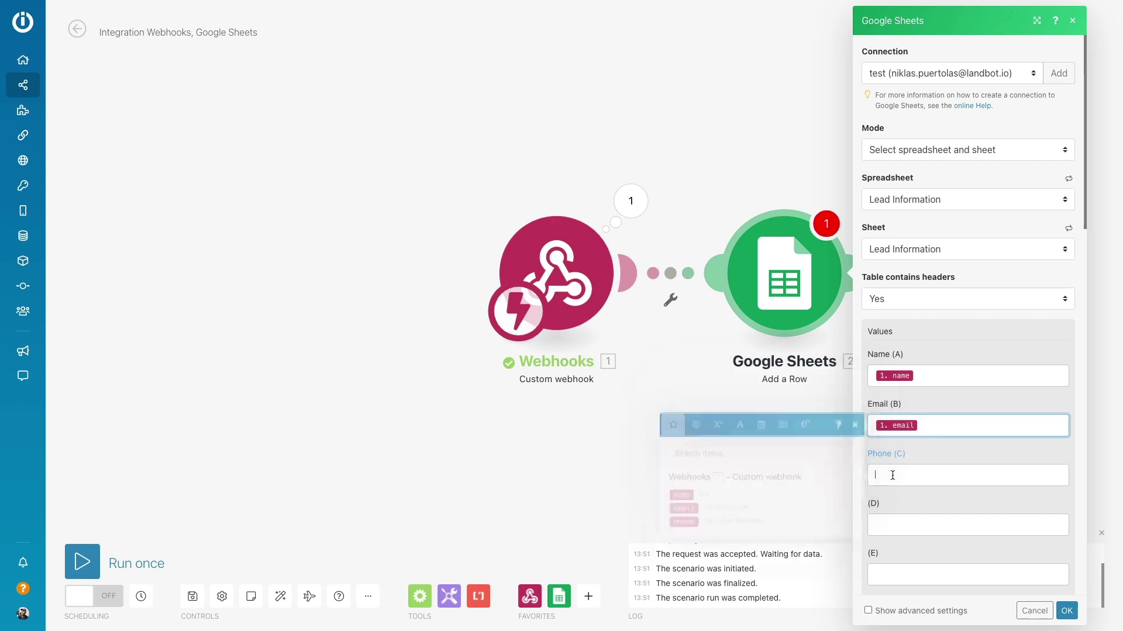
left_click(683, 521)
Step: Confirm the row mapping and open Landbot's Integromat trigger guide article
left_click(1067, 611)
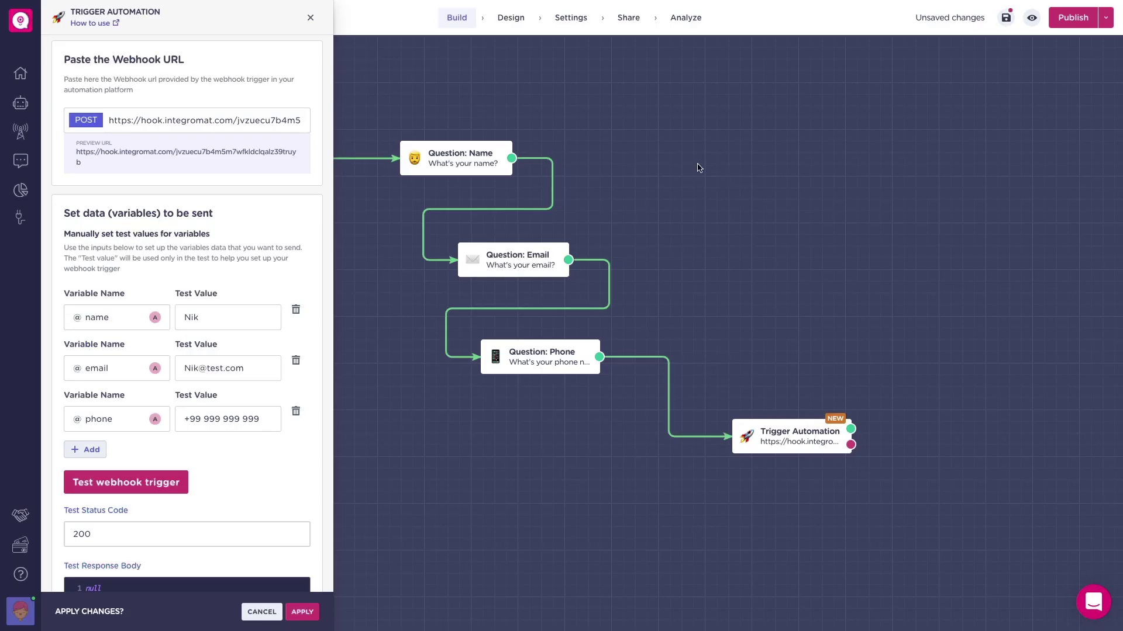
left_click(107, 24)
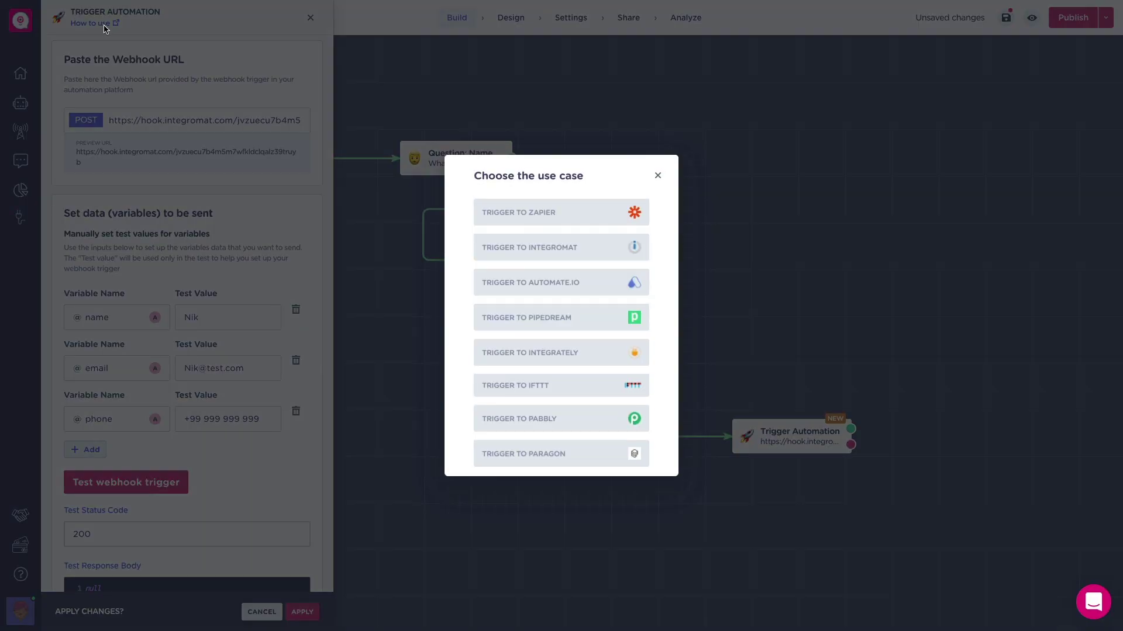
left_click(537, 250)
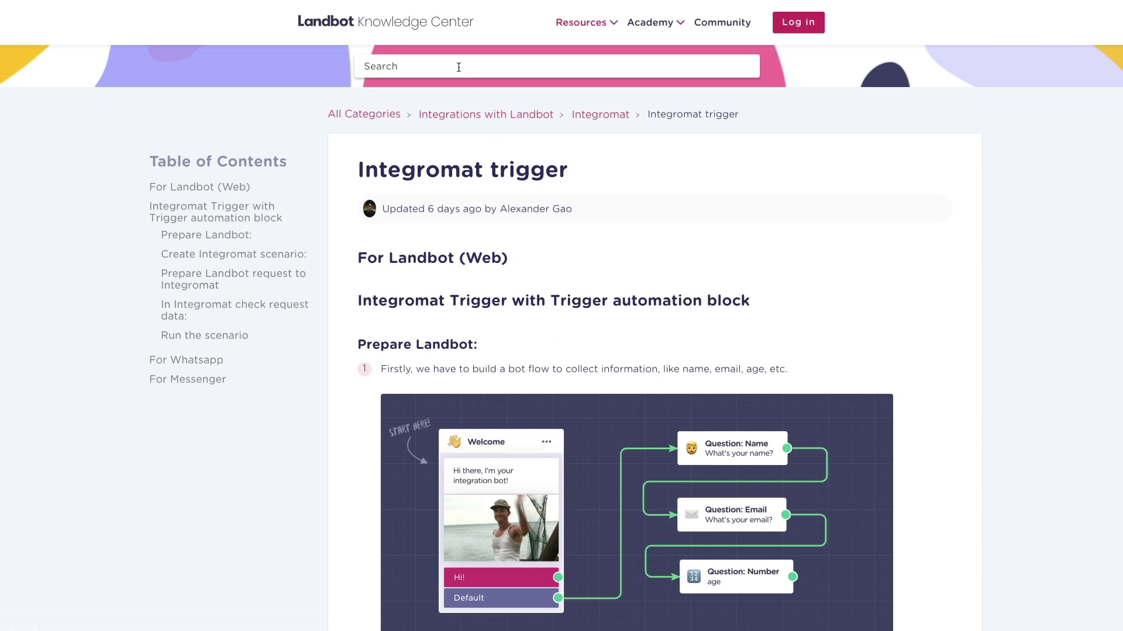
type("trigger auto")
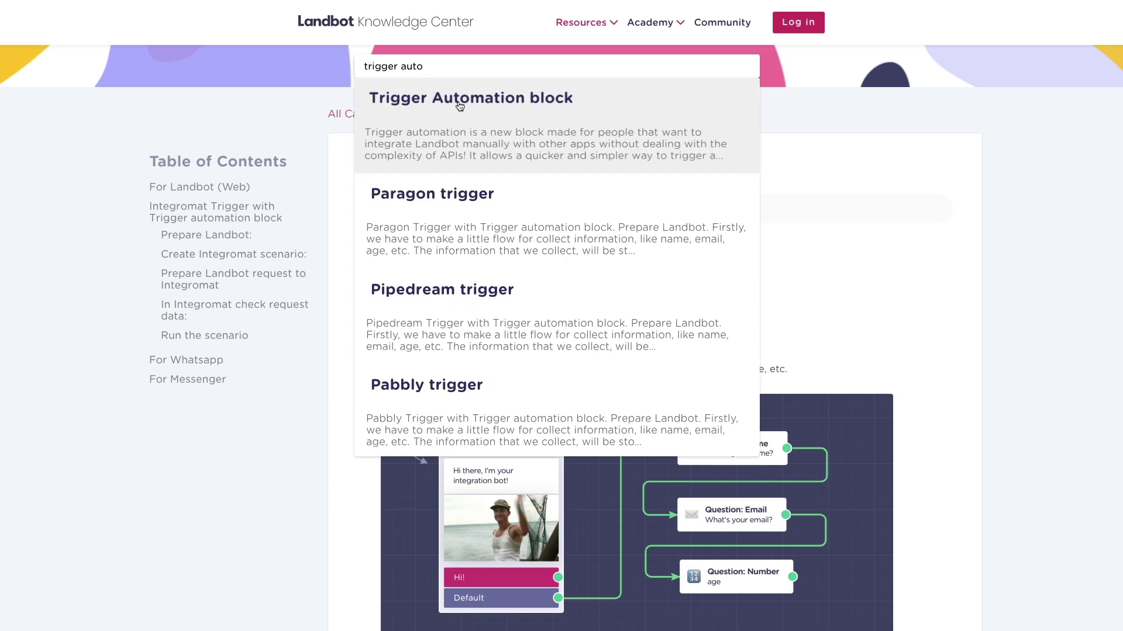
Step: Open the Trigger Automation block article from the Knowledge Center results
left_click(460, 109)
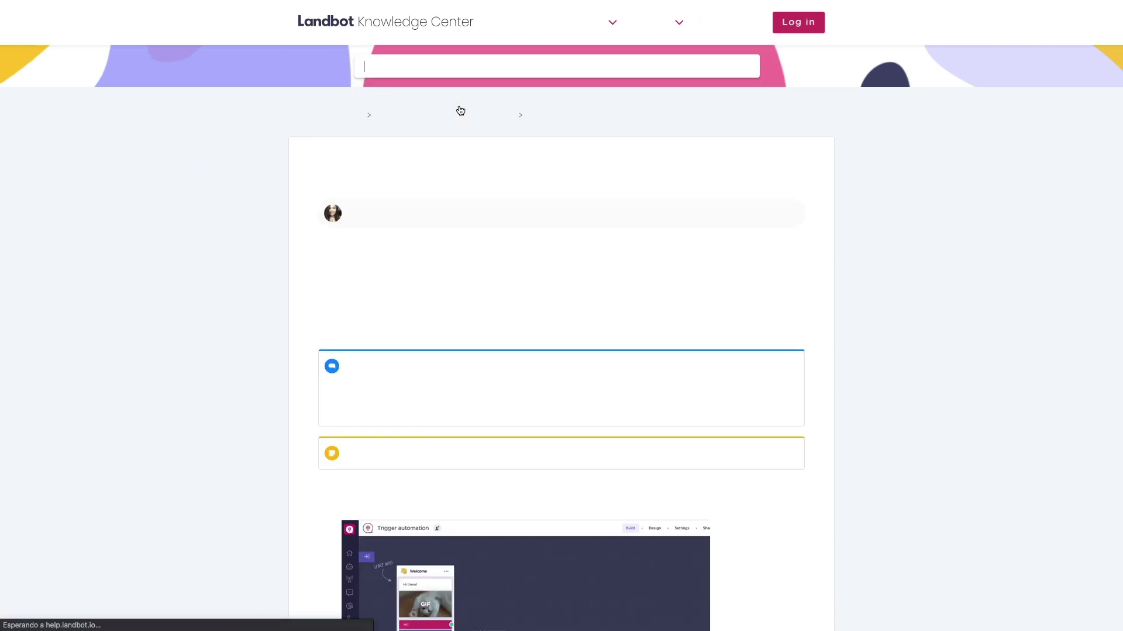
scroll(609, 290, "down", 1)
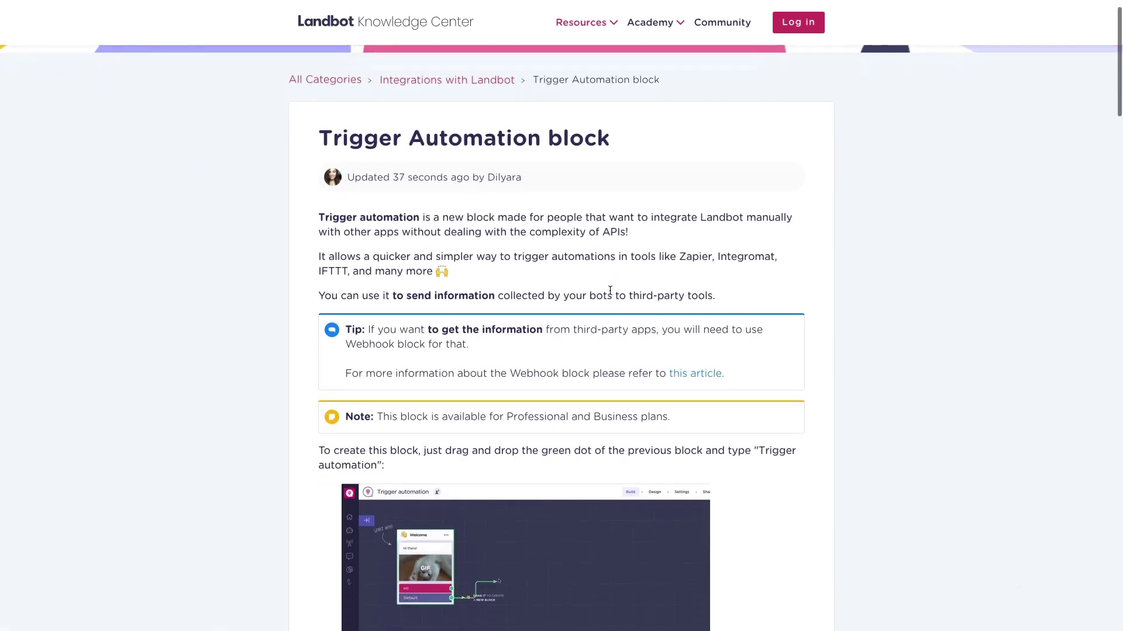
scroll(610, 291, "down", 7)
scroll(609, 290, "down", 2)
scroll(609, 291, "down", 5)
scroll(609, 292, "down", 1)
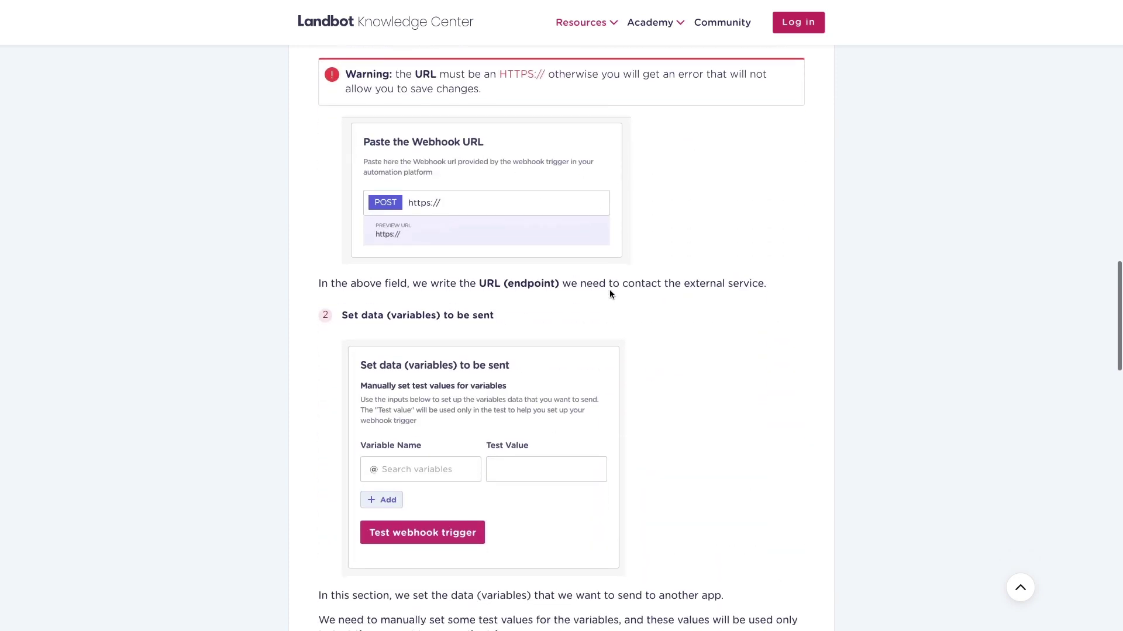
scroll(609, 291, "down", 5)
scroll(610, 291, "down", 2)
scroll(610, 291, "down", 2)
scroll(610, 291, "down", 1)
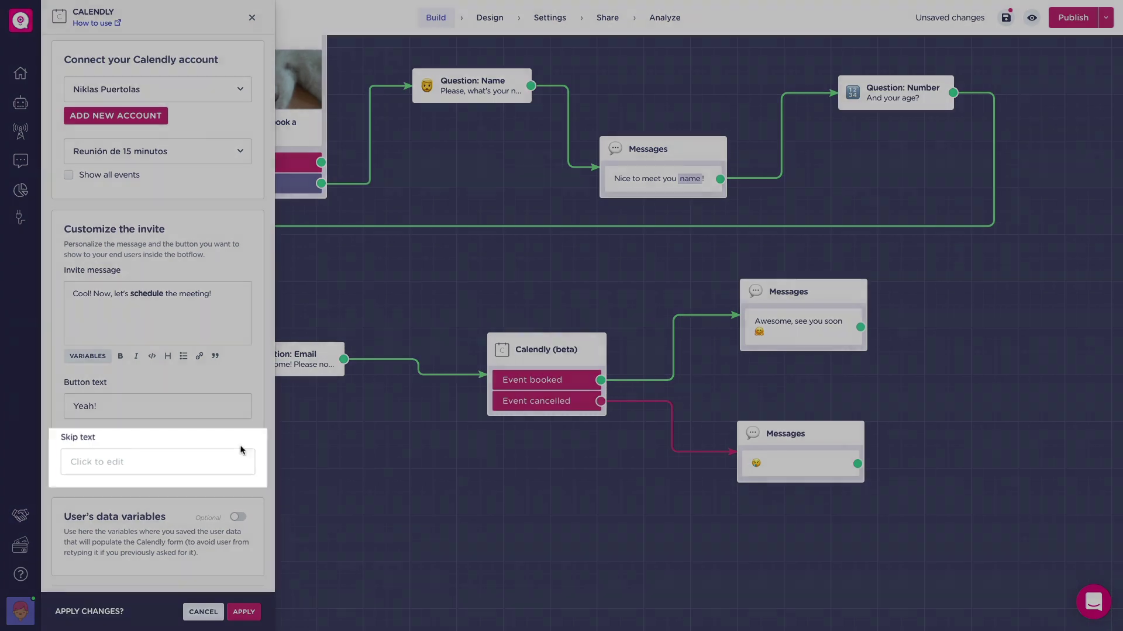
Step: Set the Calendly skip text to 'Not now' and pass email, name and age
left_click(210, 462)
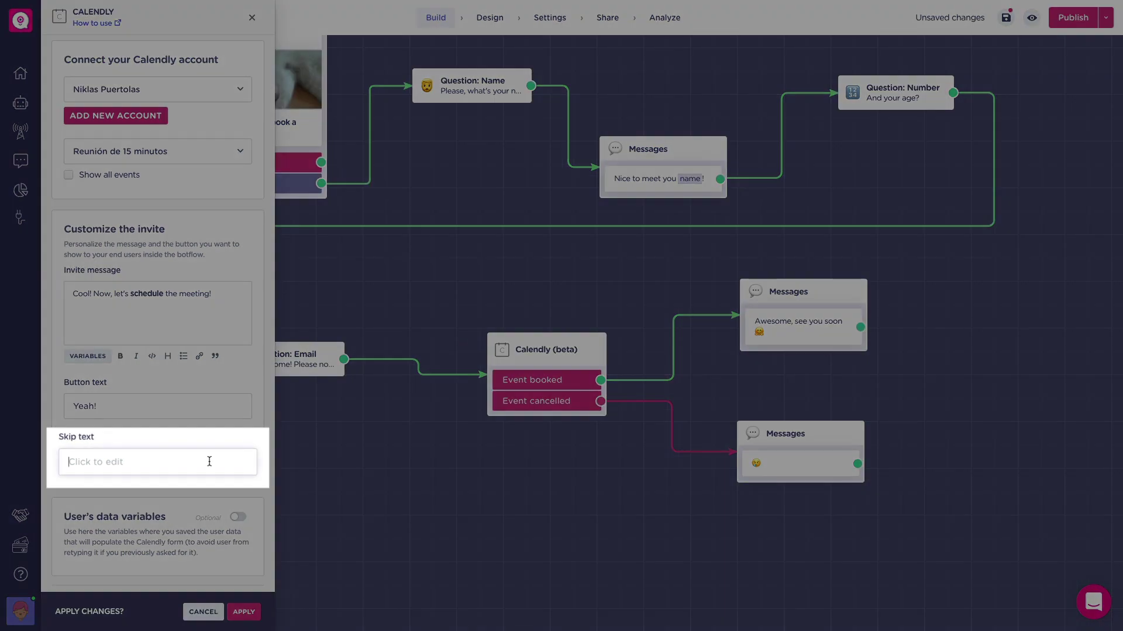
type("Not now")
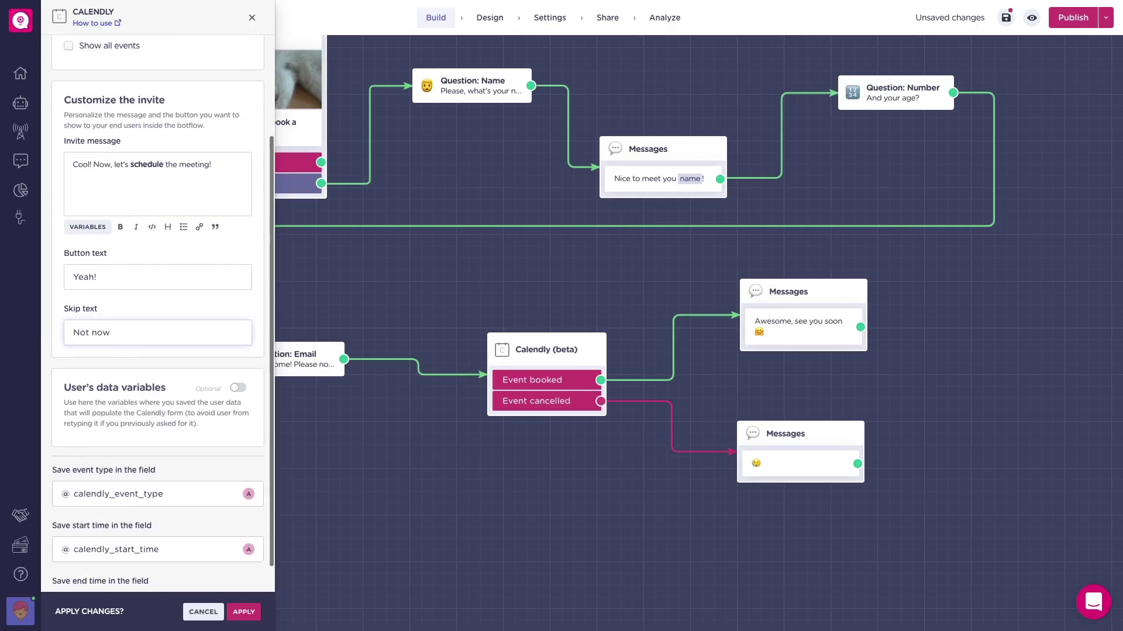
left_click(238, 380)
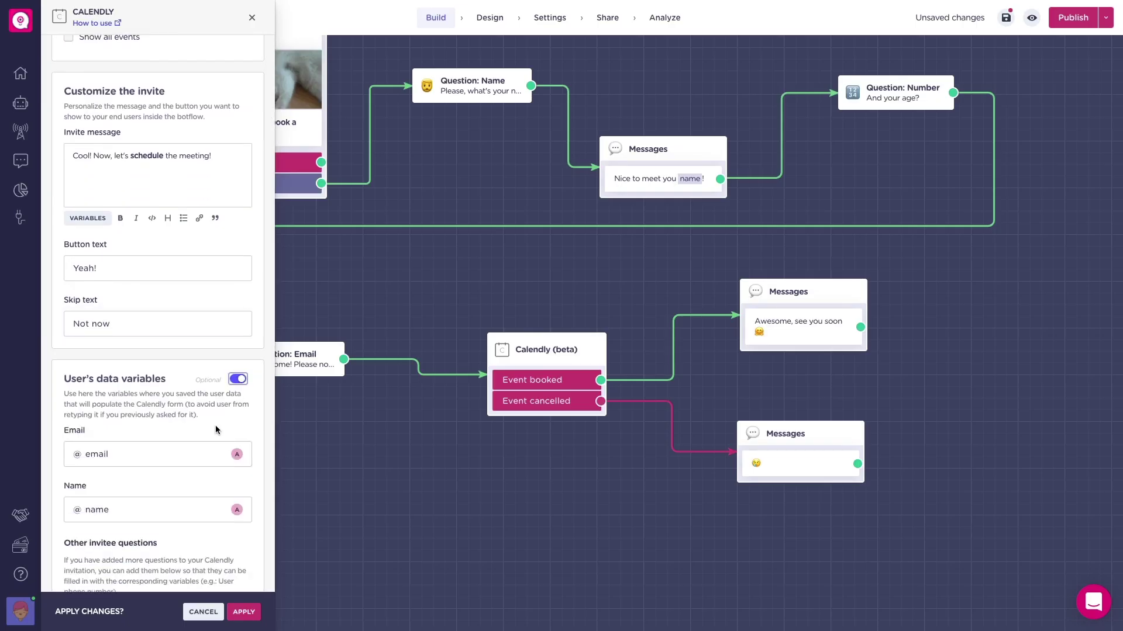
scroll(216, 429, "down", 3)
left_click(182, 485)
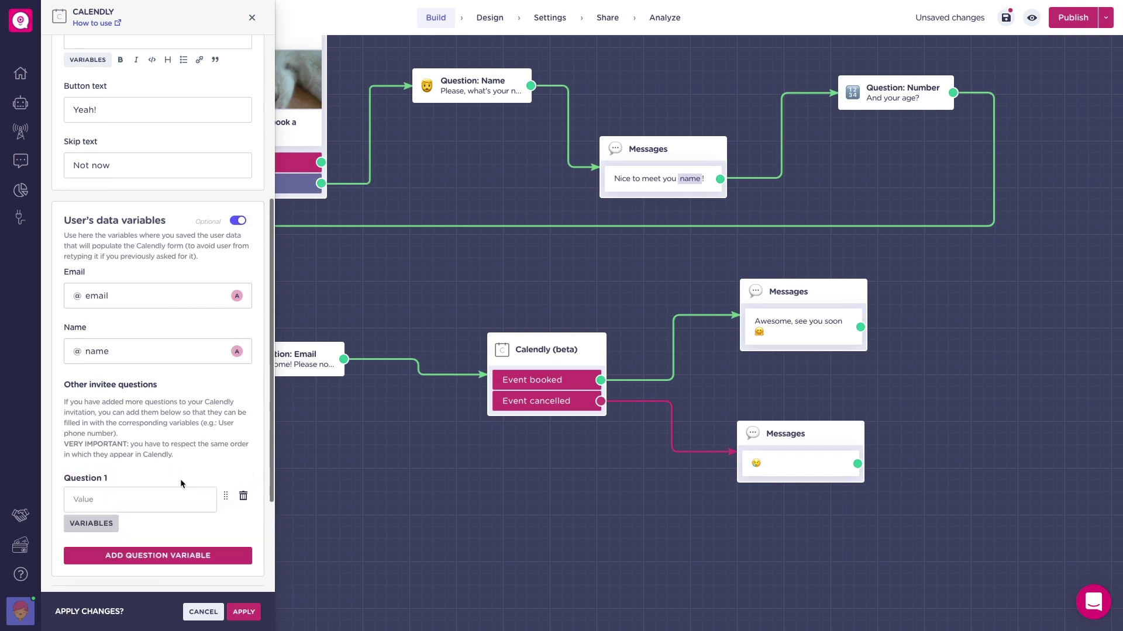
left_click(105, 526)
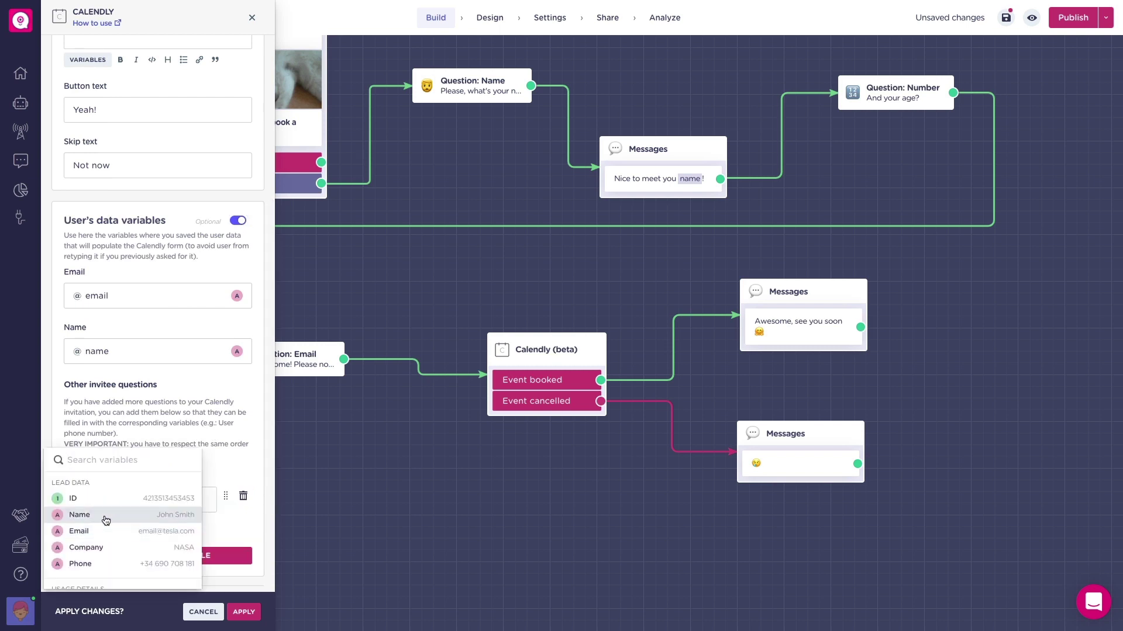
type("age")
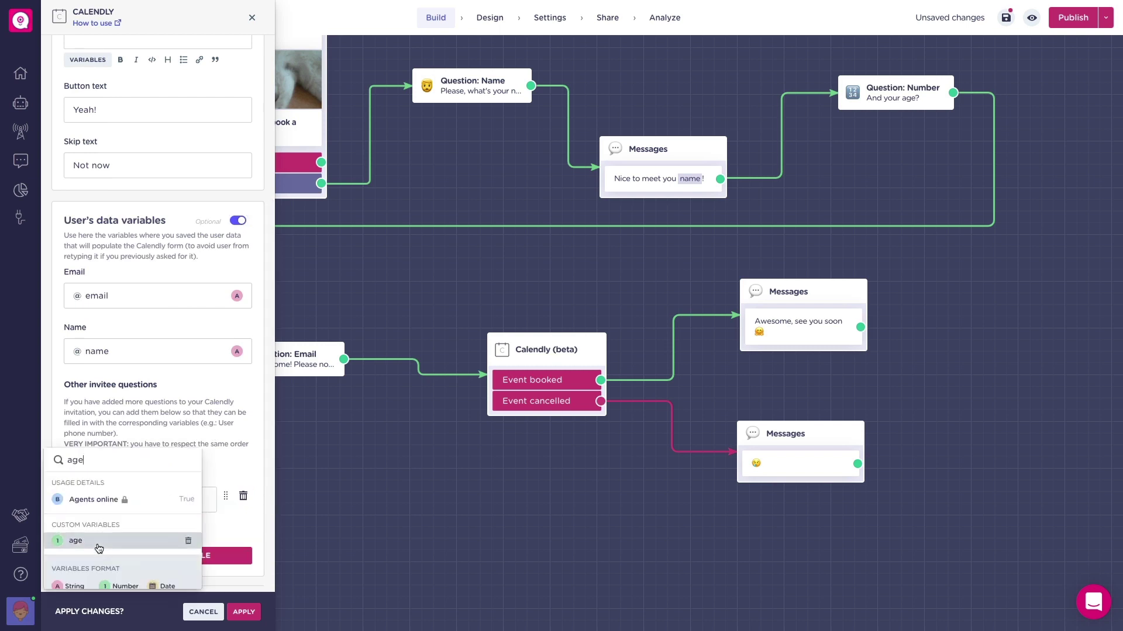
left_click(97, 542)
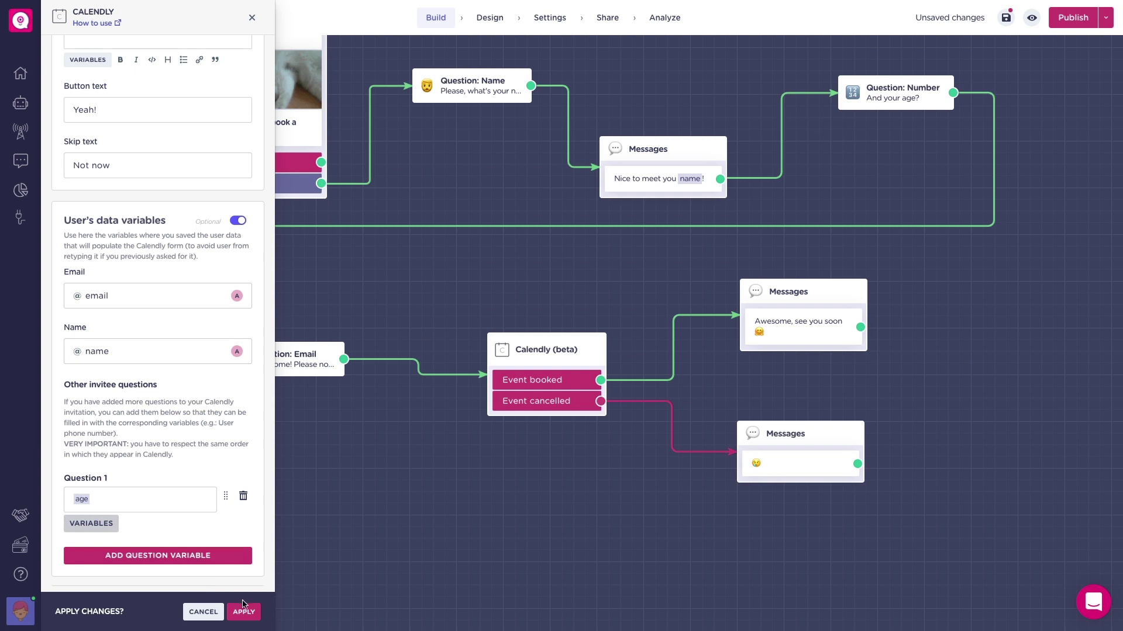
left_click(243, 611)
left_click(889, 101)
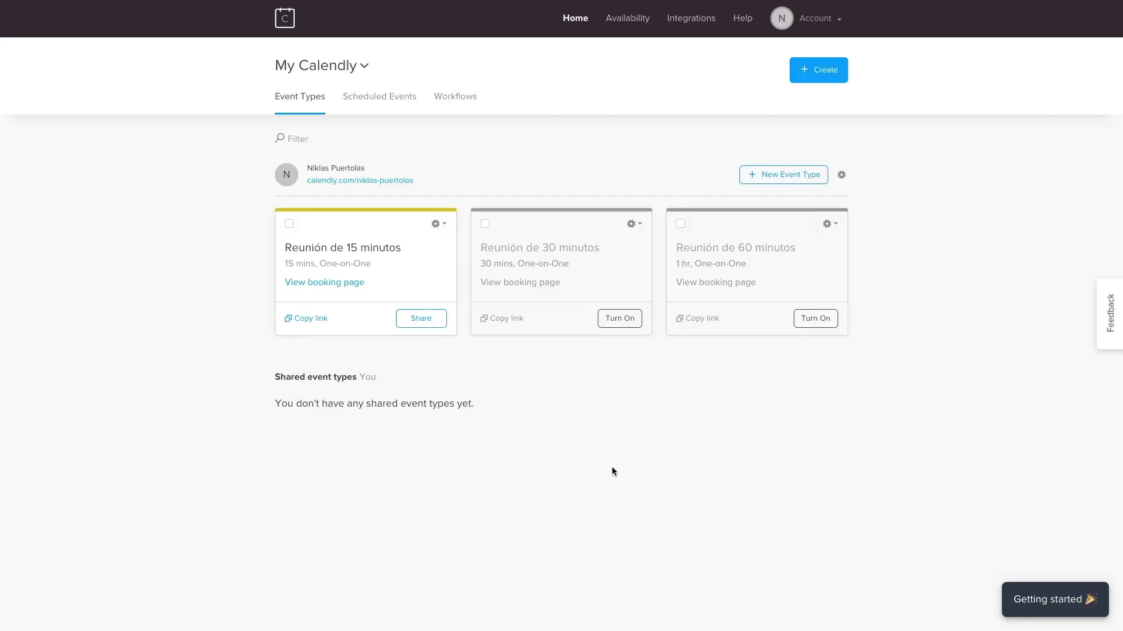
Step: Add an 'Age' invitee question to Calendly's 15-minute meeting event
left_click(437, 266)
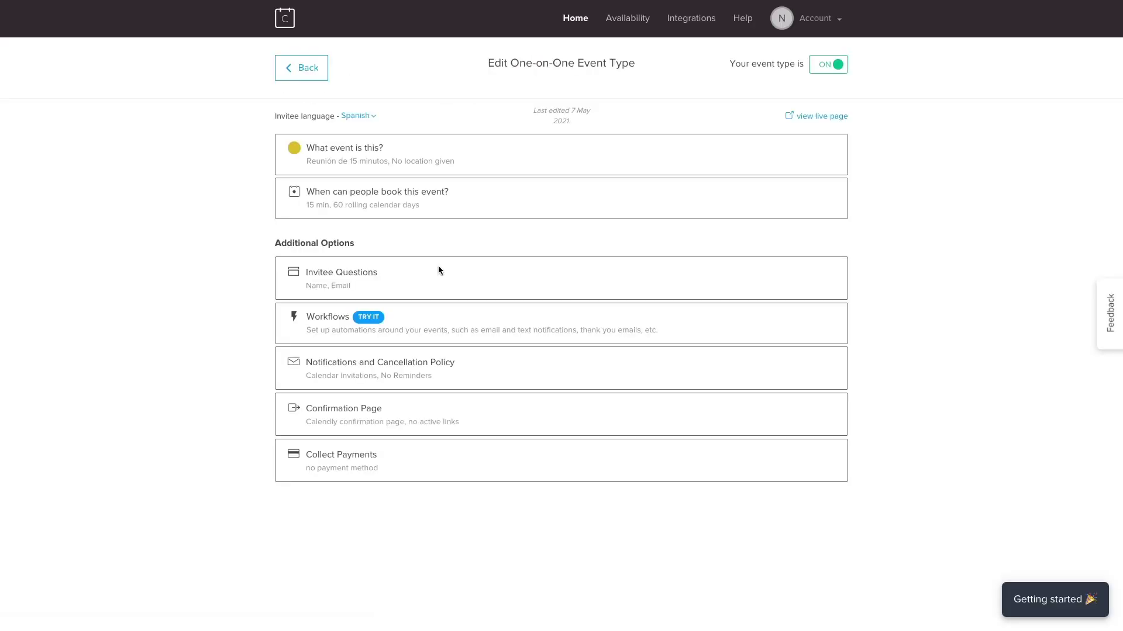
left_click(477, 286)
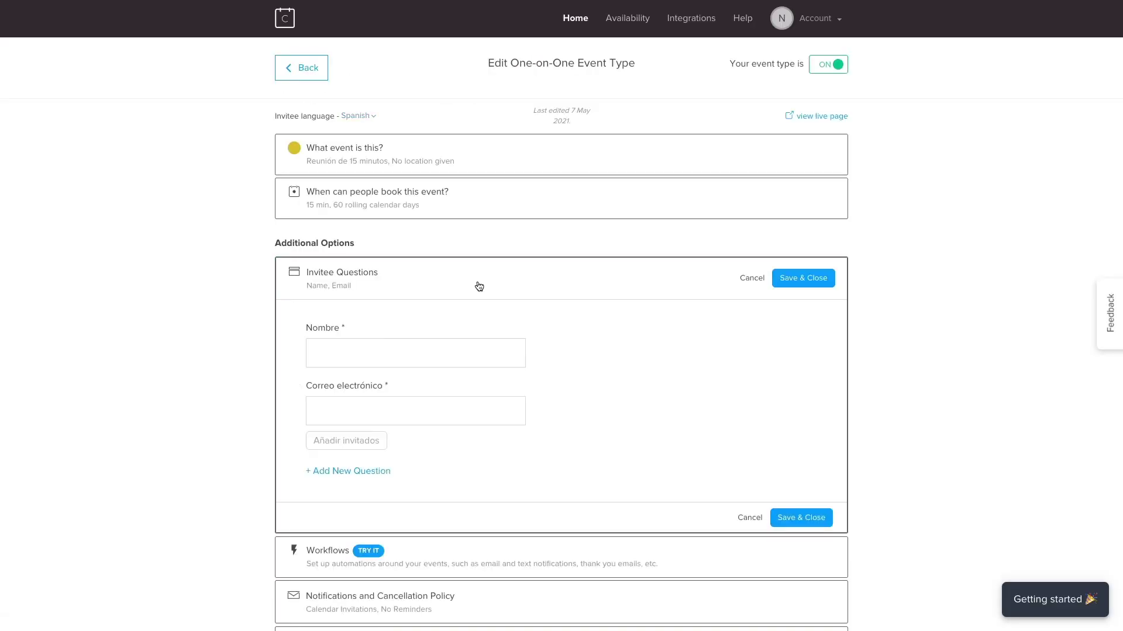
left_click(333, 472)
type("Age")
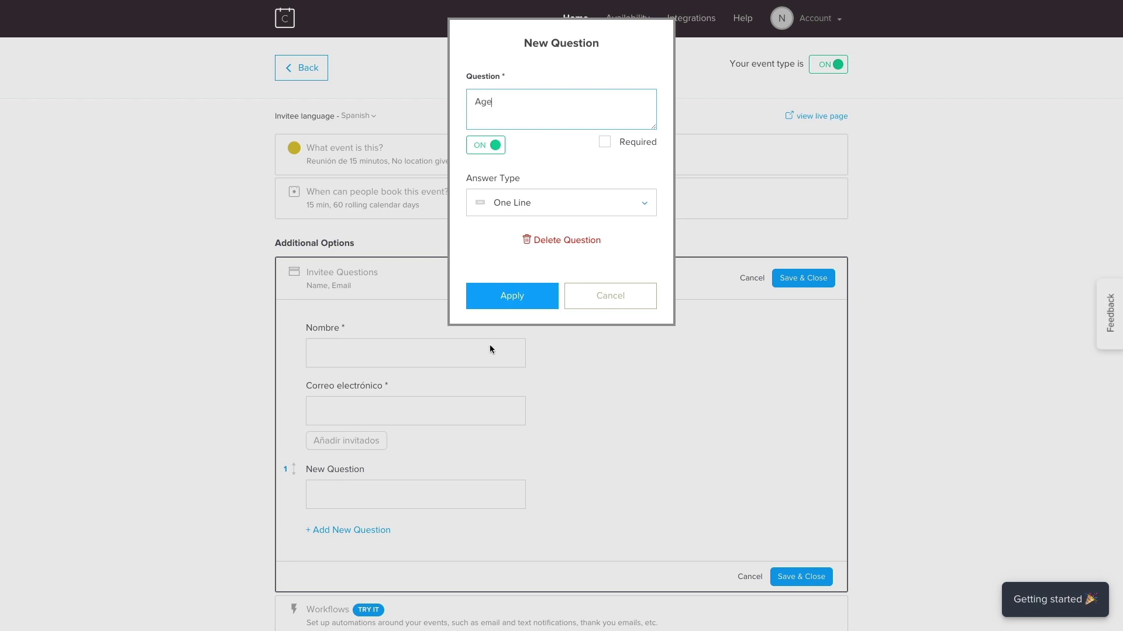
left_click(541, 302)
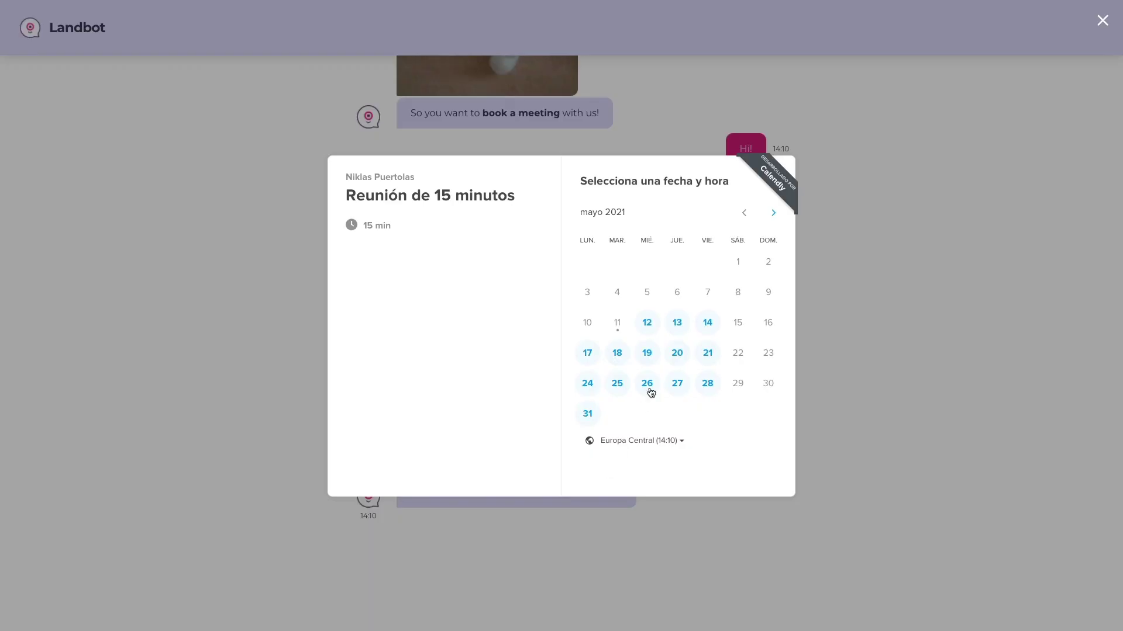
Step: Book the 09:45 slot on 20 May 2021 in the chat's Calendly widget
left_click(672, 354)
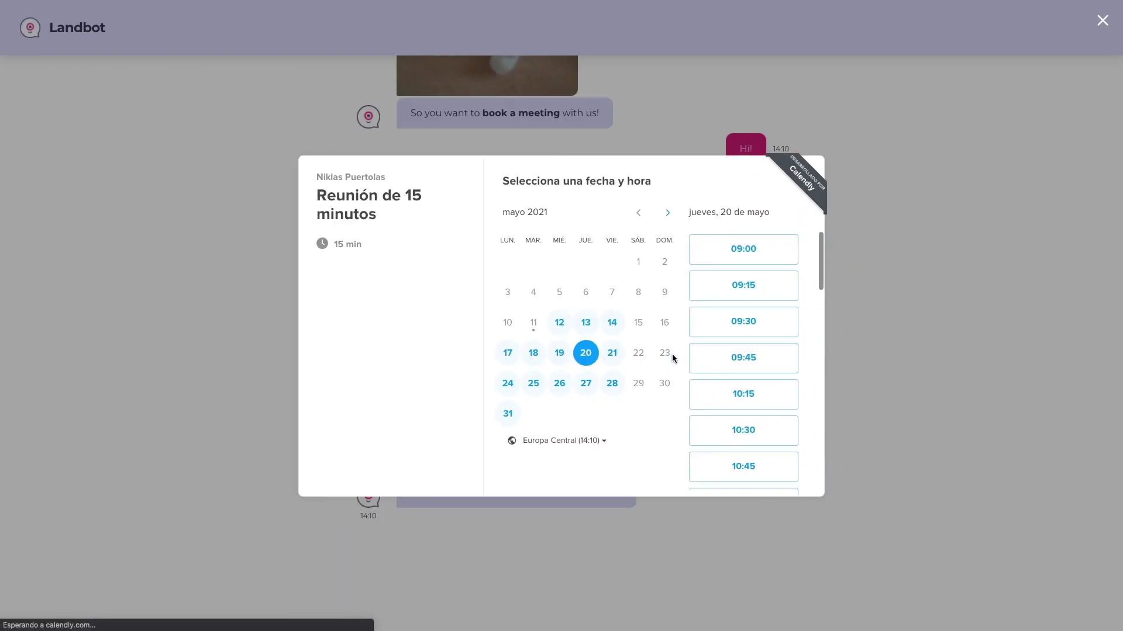
left_click(728, 361)
left_click(758, 360)
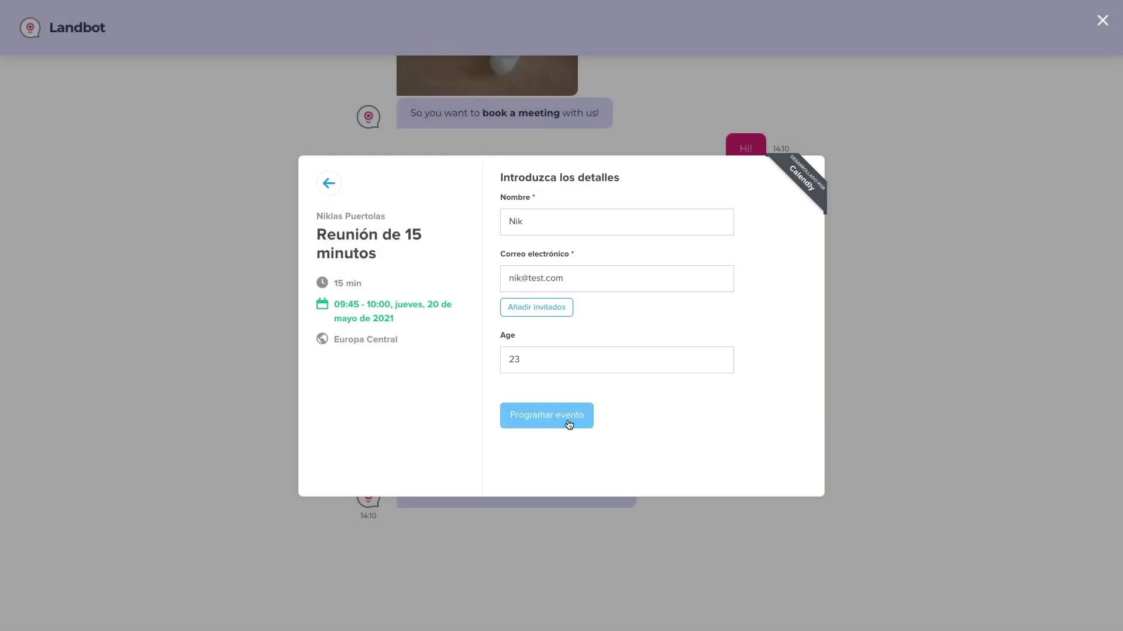
left_click(569, 419)
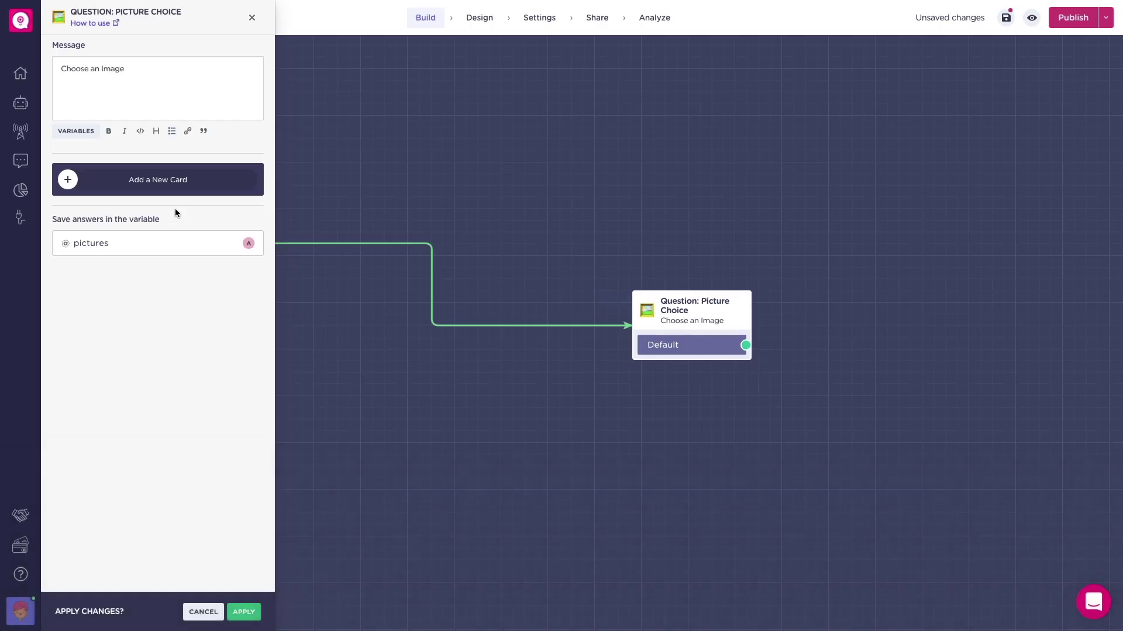
Step: Add a new picture card and upload 1.png, shifting and zooming its crop
left_click(159, 182)
left_click(130, 265)
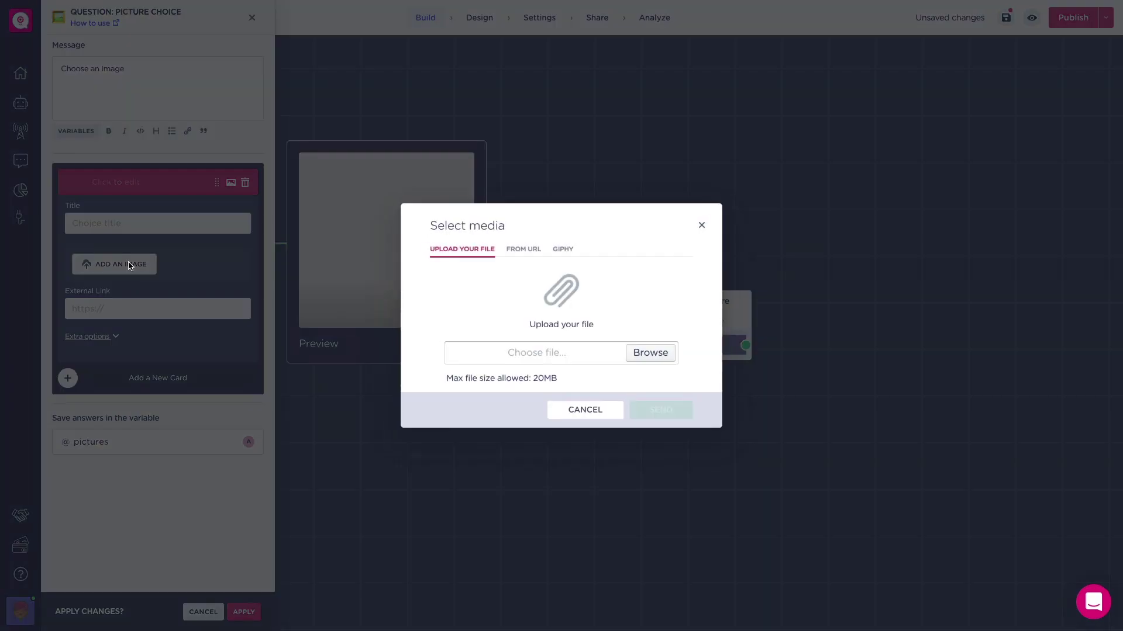
left_click(644, 356)
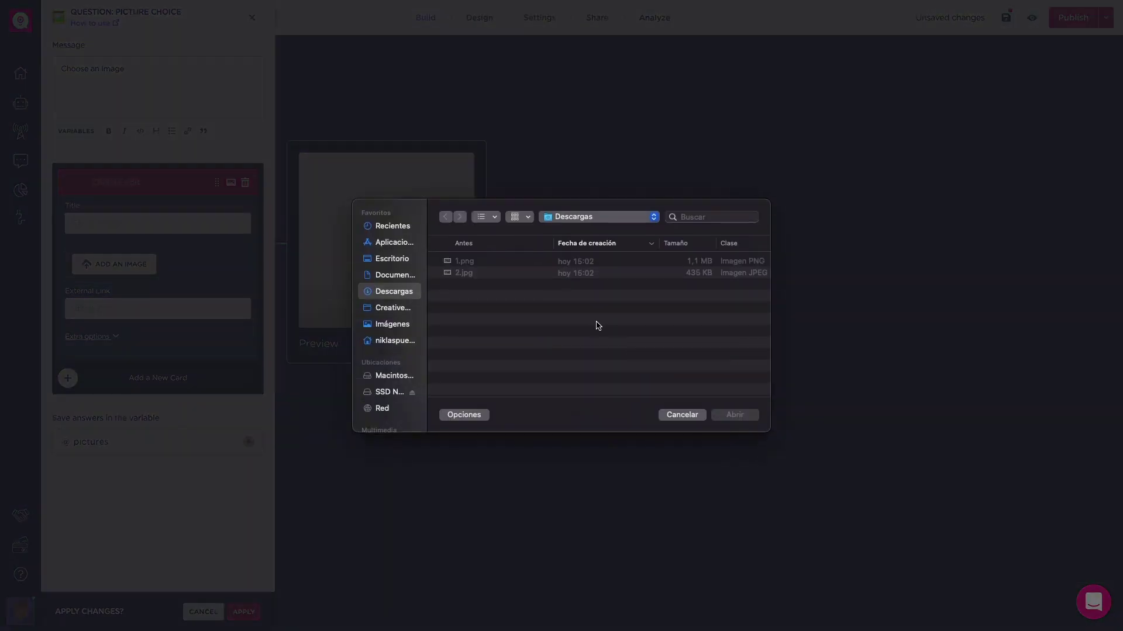
left_click(479, 261)
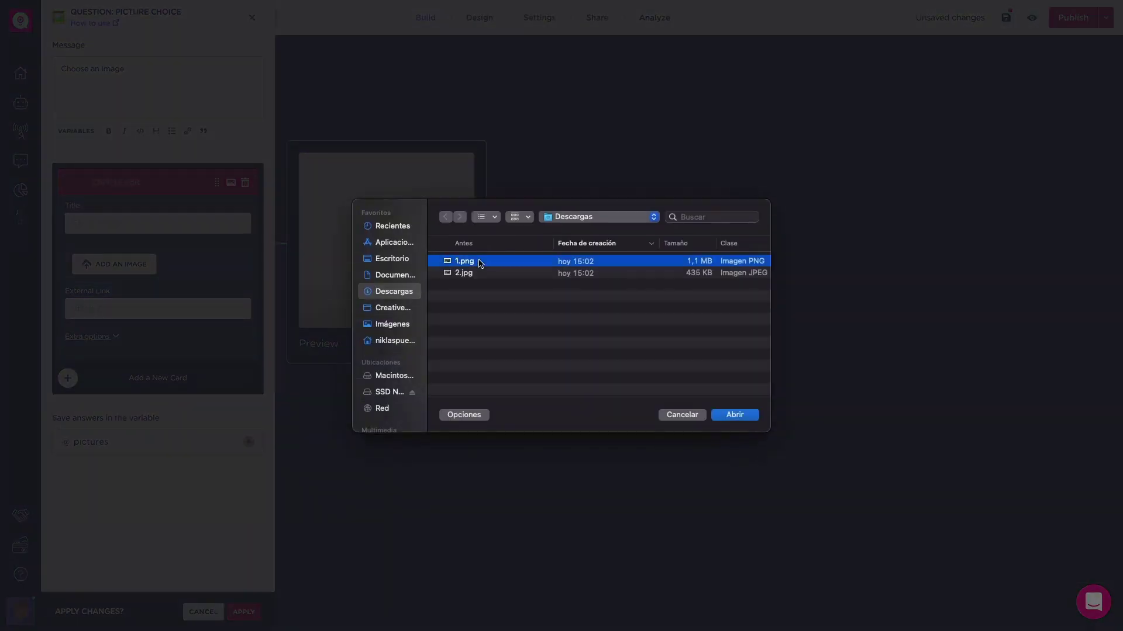
left_click(733, 414)
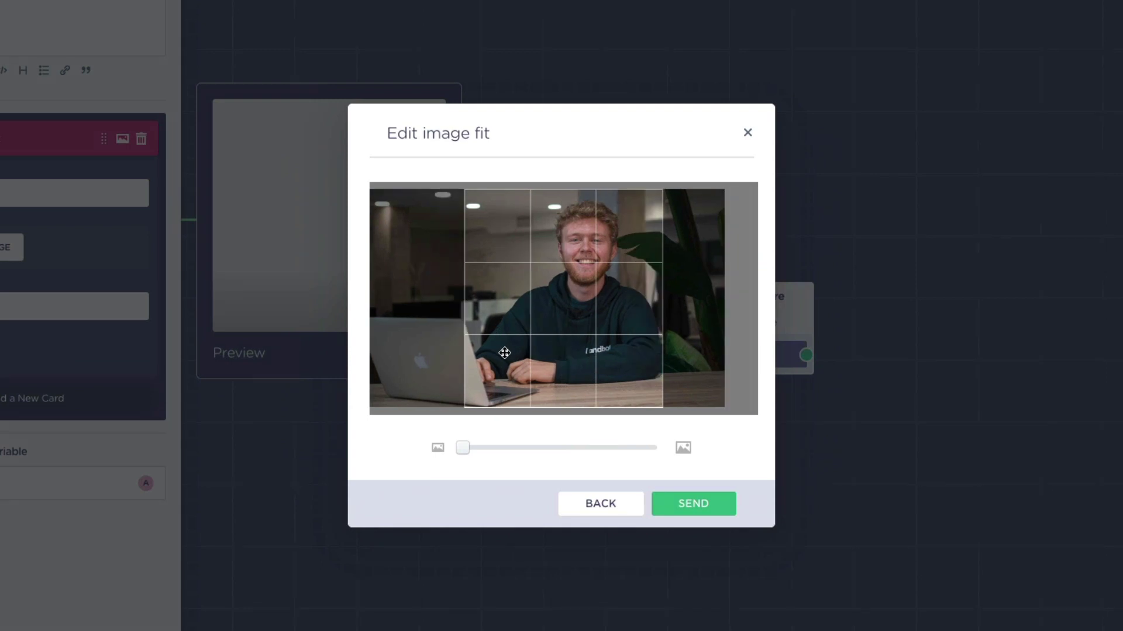
left_click_drag(504, 353, 495, 355)
left_click_drag(474, 452, 568, 448)
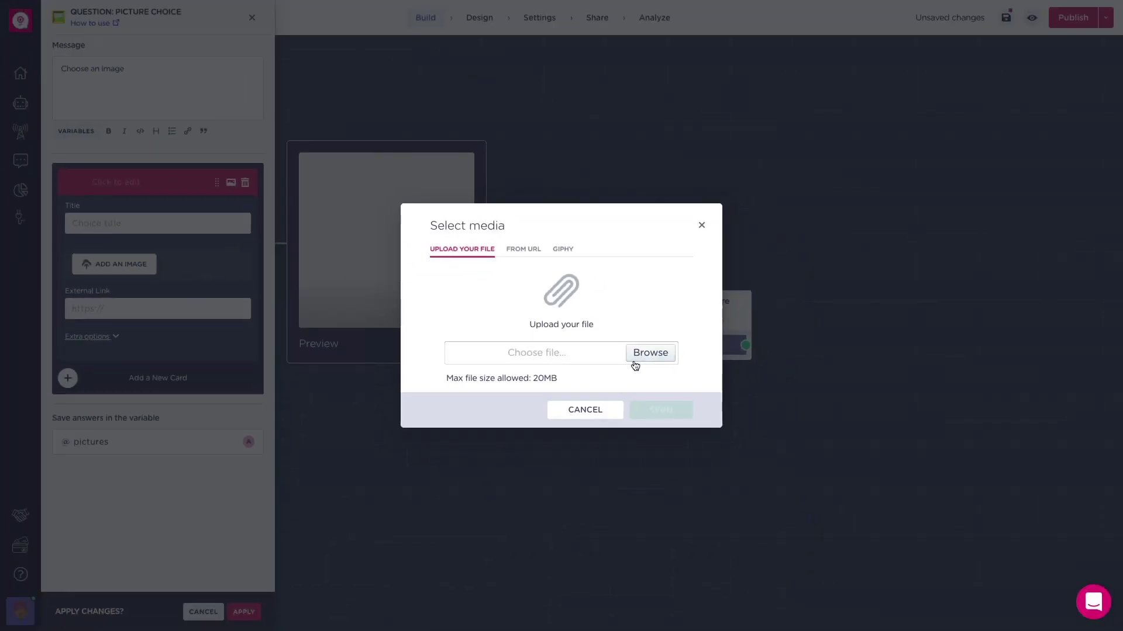
Step: Swap the card image for 2.jpg, zoomed and centred on the face, and save it
left_click(650, 353)
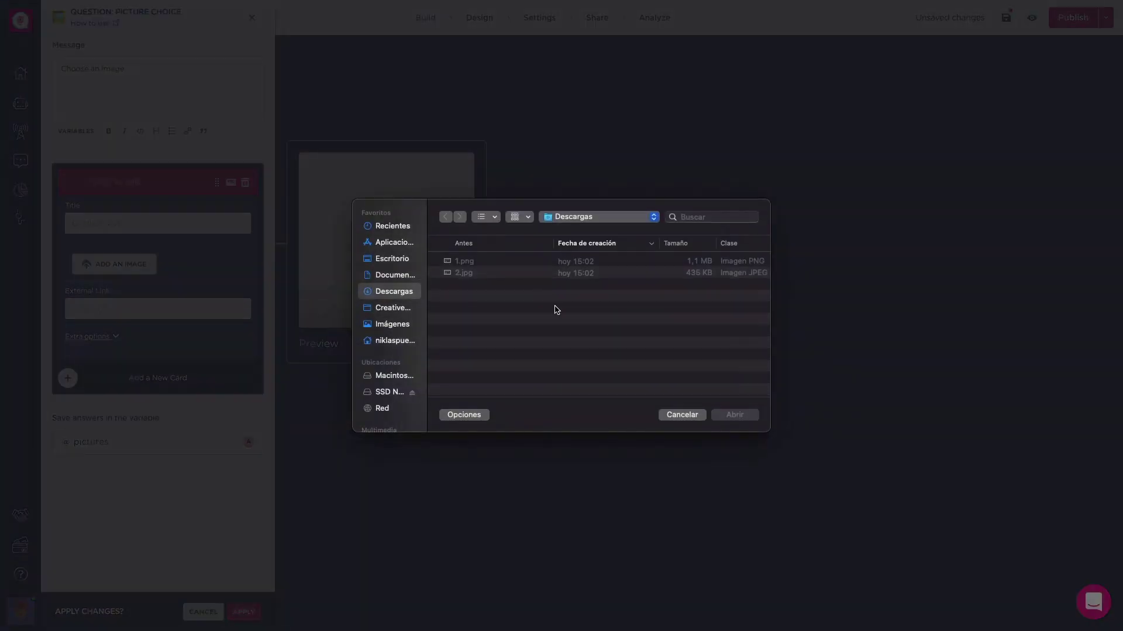
left_click(523, 278)
left_click(734, 415)
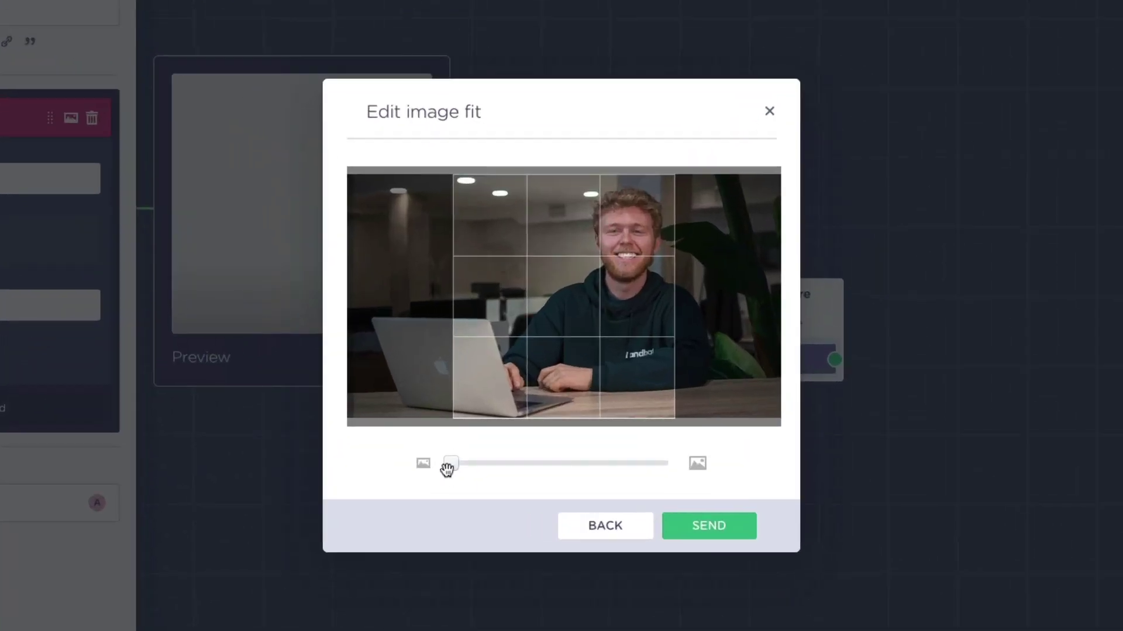
left_click_drag(448, 470, 548, 465)
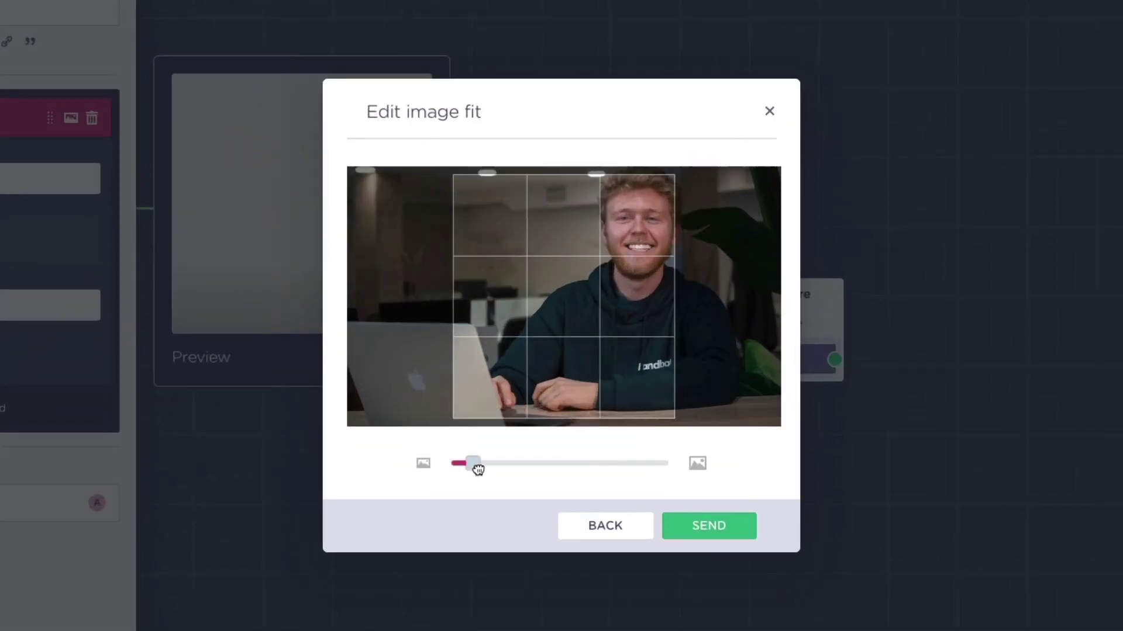
mouse_move(586, 293)
left_mouse_down()
mouse_move(507, 383)
mouse_move(469, 396)
left_mouse_up()
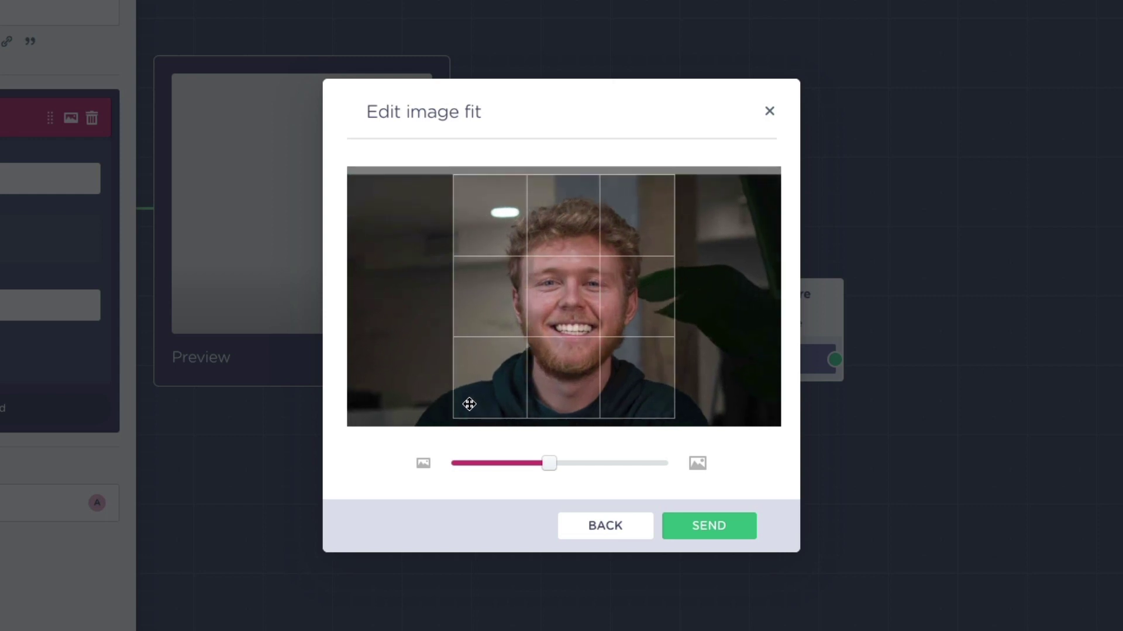
left_click(707, 534)
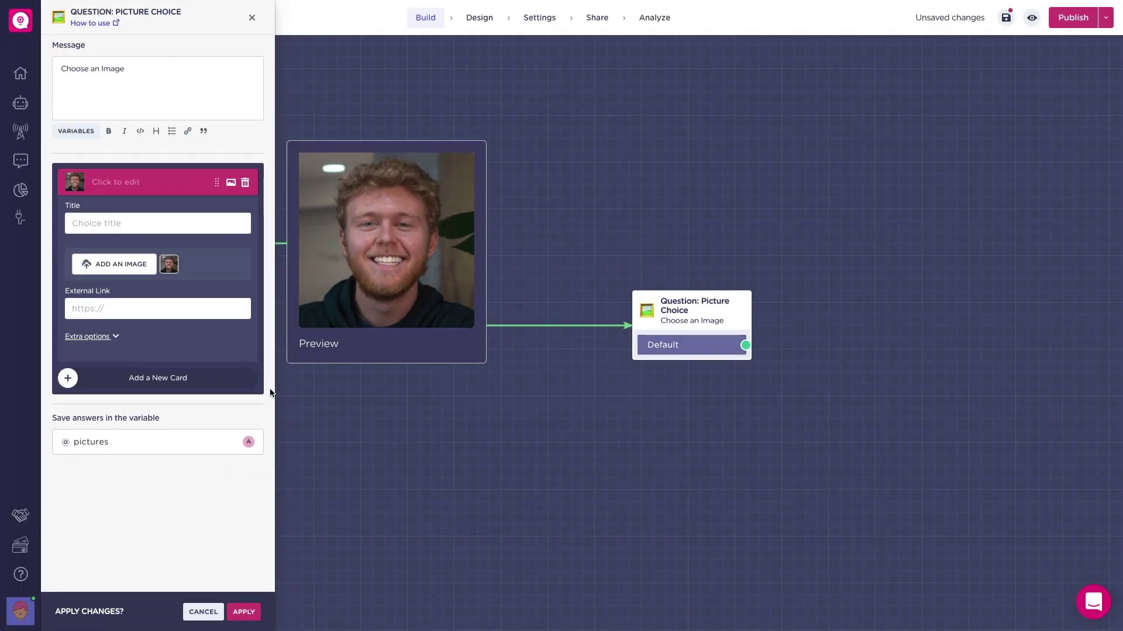
Step: Give the card the description 'Hello there!' and a zoomed, repositioned 2.jpg footer image
left_click(82, 338)
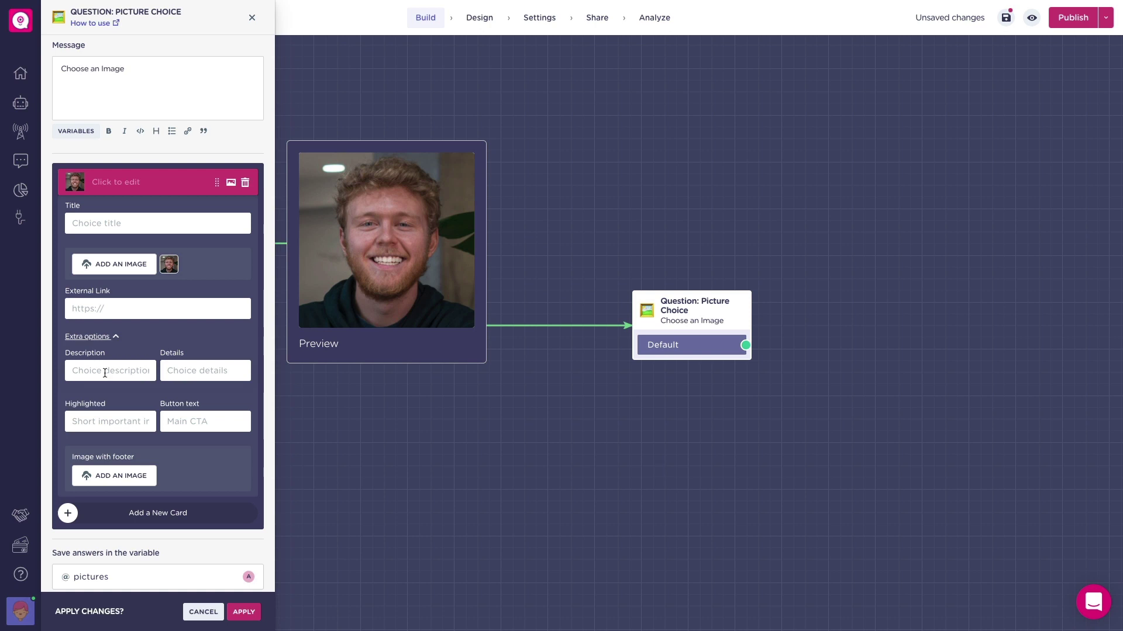
left_click(104, 373)
type("Hello there!")
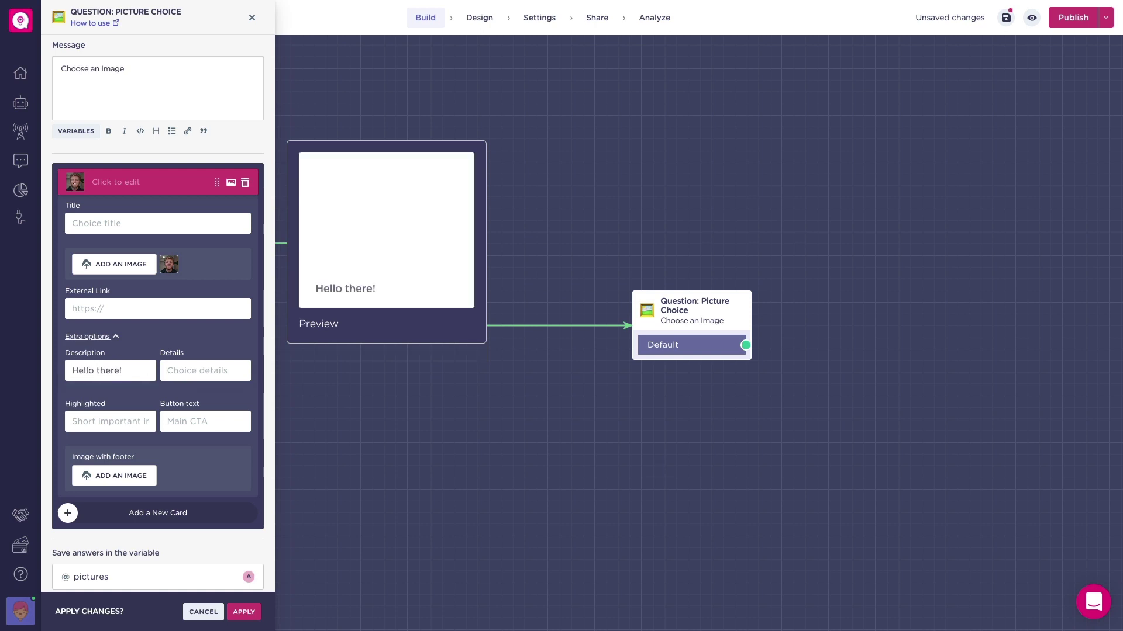
left_click(115, 476)
left_click(647, 354)
left_click(488, 273)
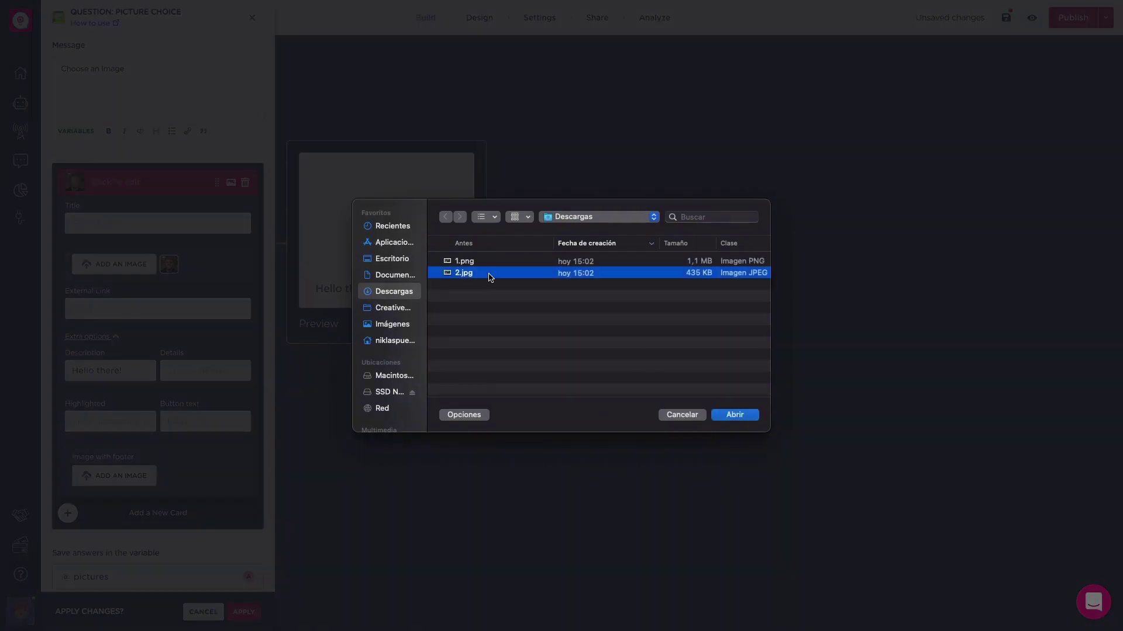
left_click(733, 415)
left_click_drag(491, 418, 515, 414)
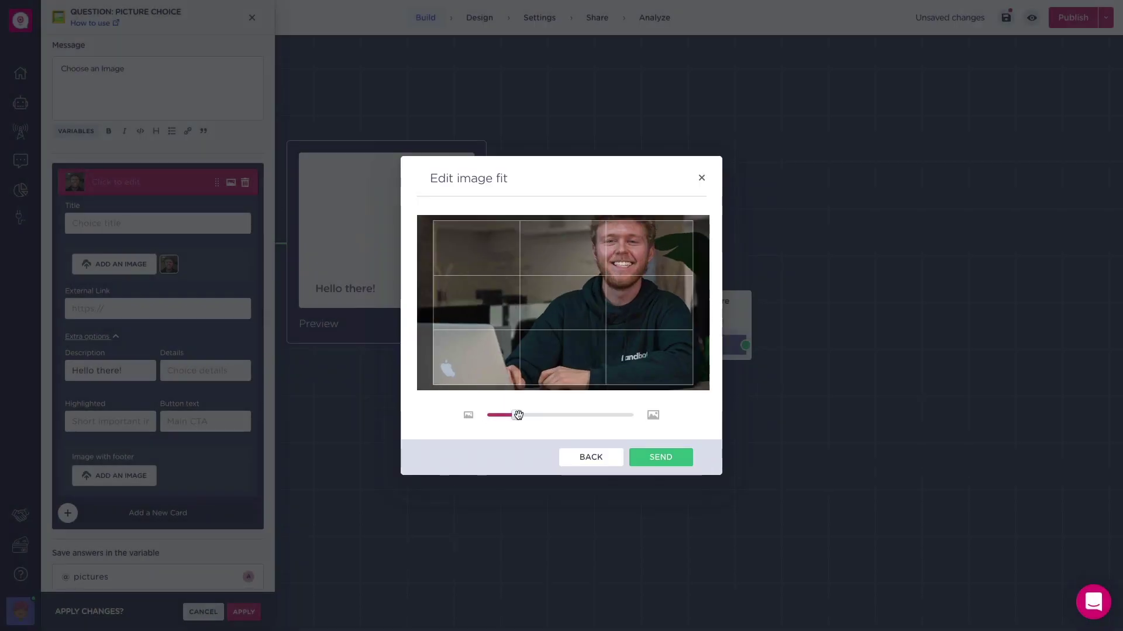
left_click_drag(561, 333, 521, 355)
left_click(661, 457)
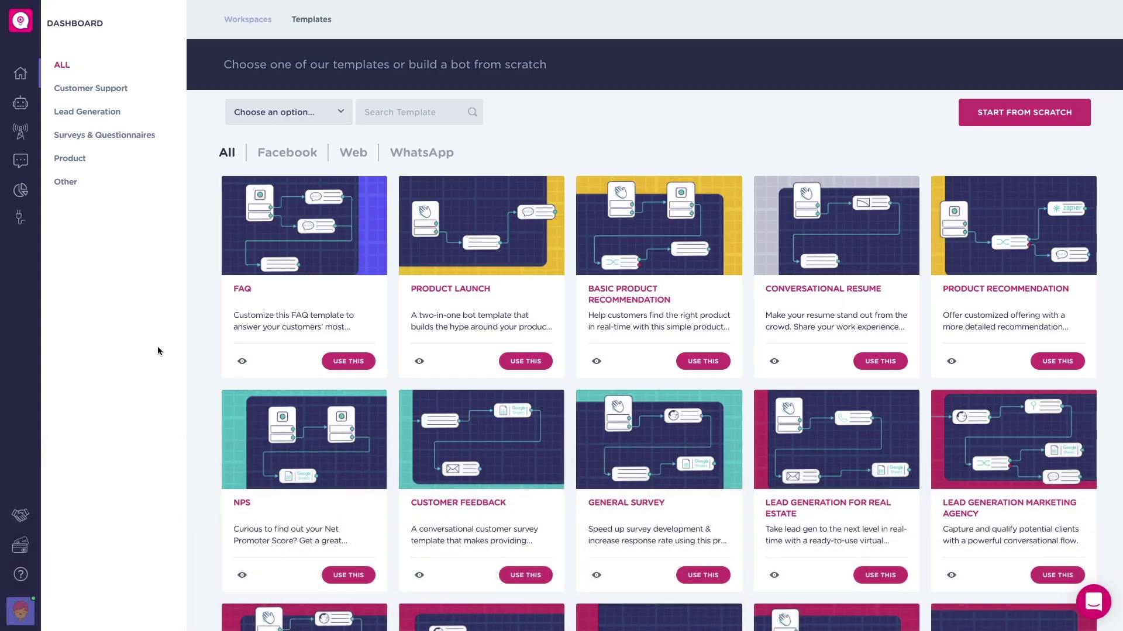
Step: Filter the template gallery to Web and preview the Event Registration bot
left_click(352, 153)
scroll(593, 454, "down", 2)
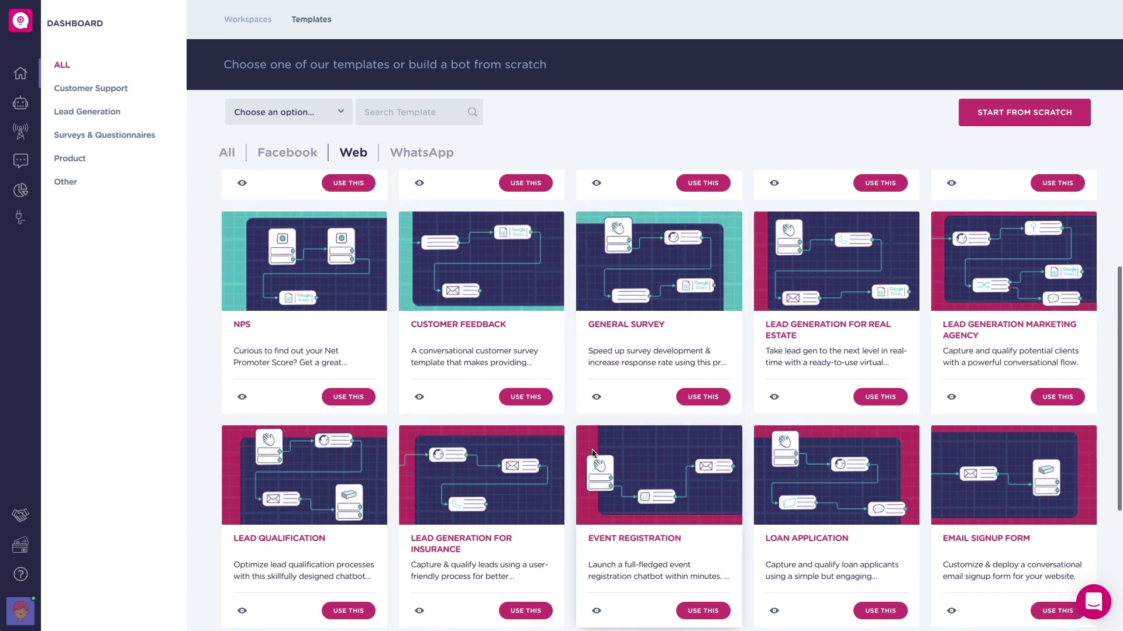
scroll(592, 454, "down", 3)
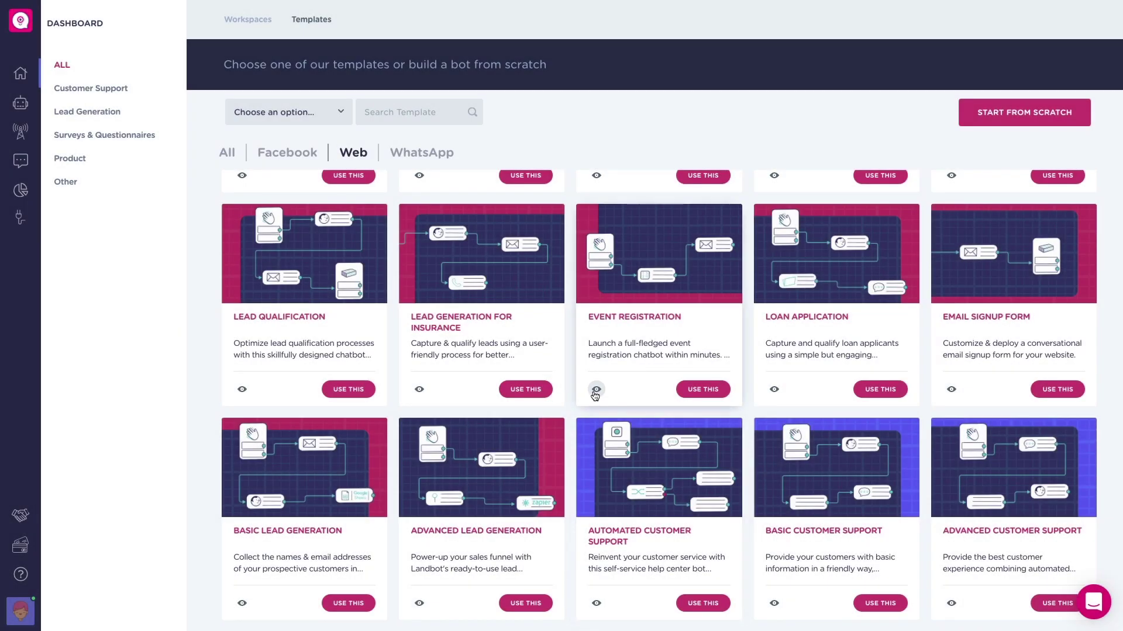
left_click(595, 389)
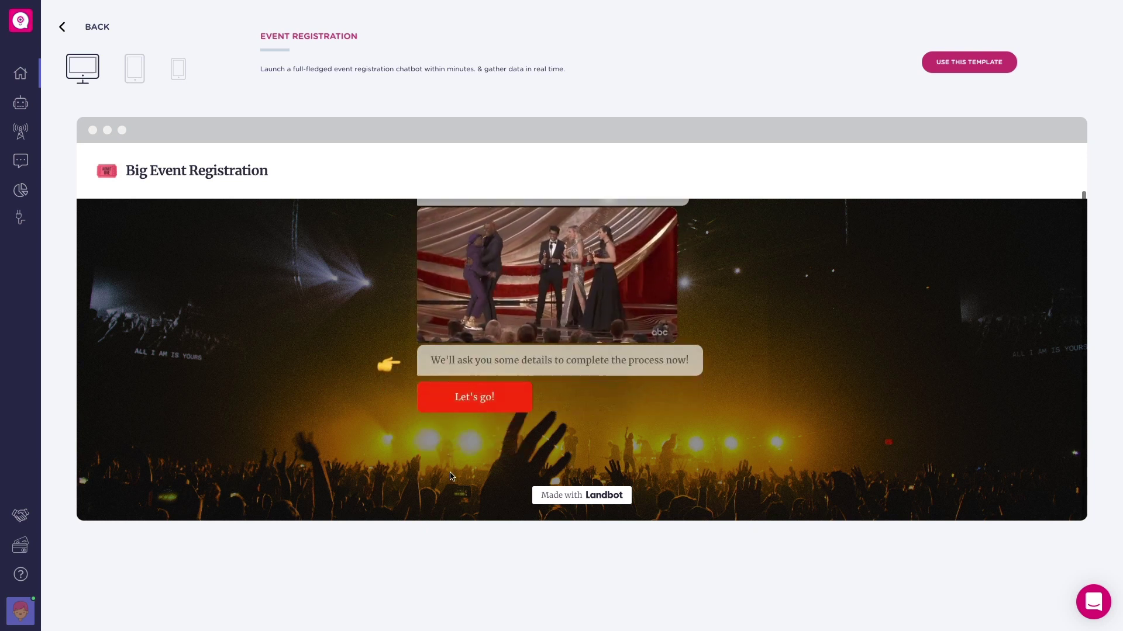
Step: Switch the Event Registration preview to tablet width, then mobile width
left_click(133, 70)
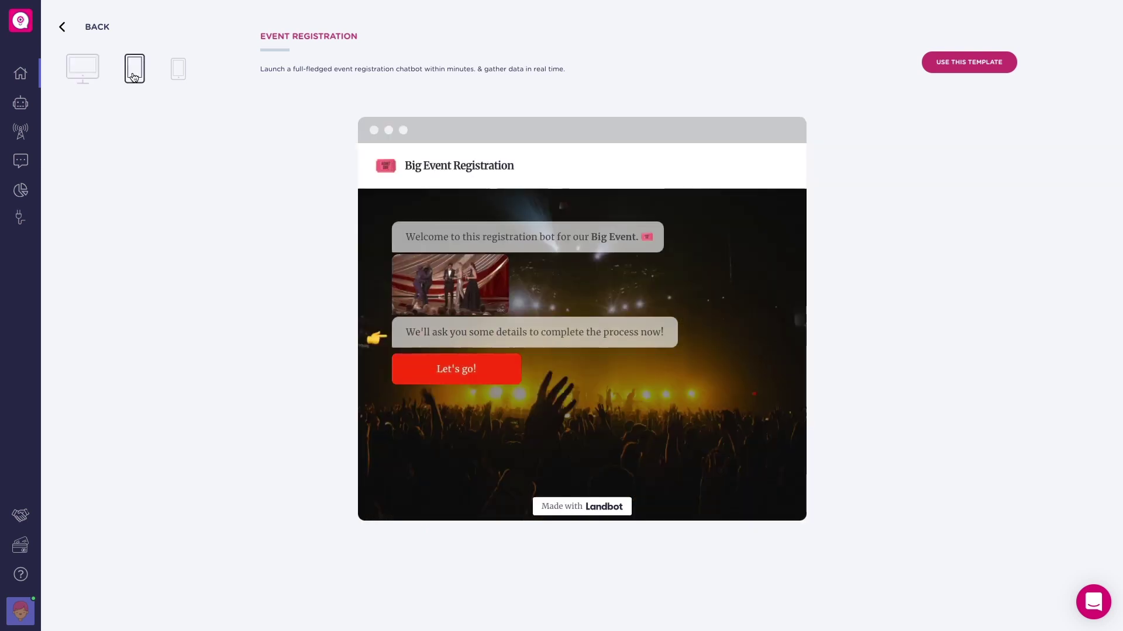
left_click(179, 75)
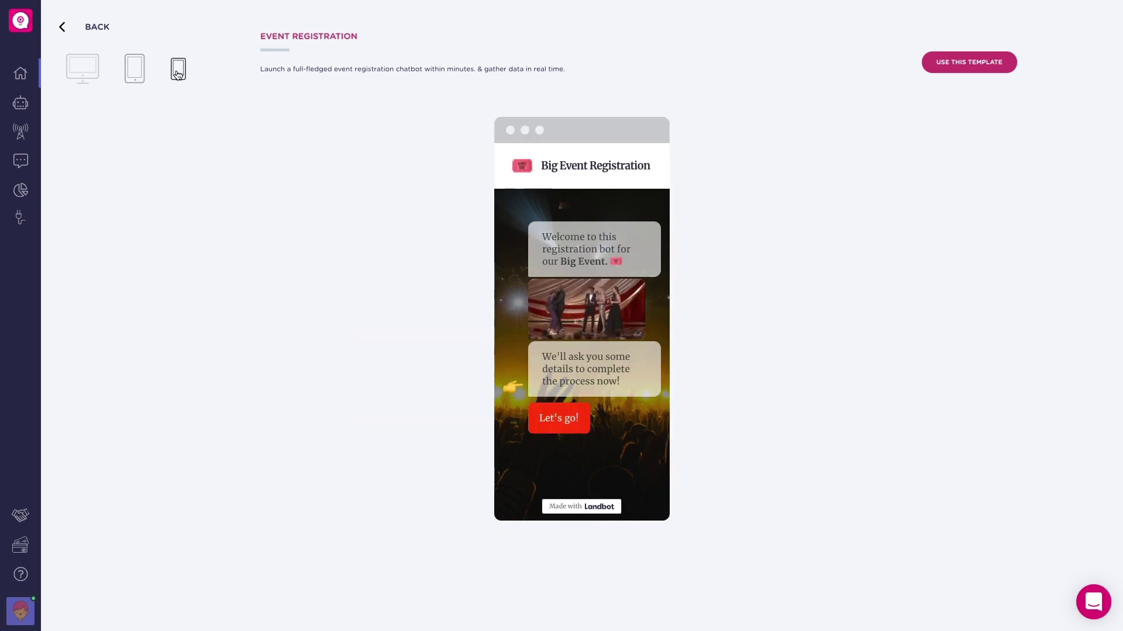